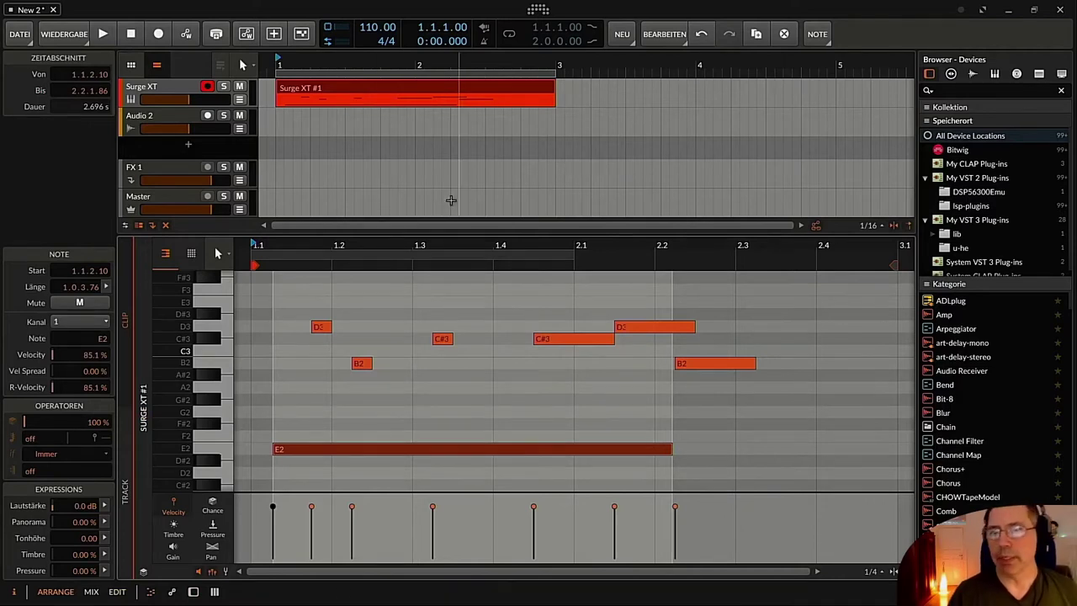
- Move the long E2 note back and forth along the timeline, finishing with its start at 1.1.2.00
{"action": "left_click", "coordinate": [279, 361]}
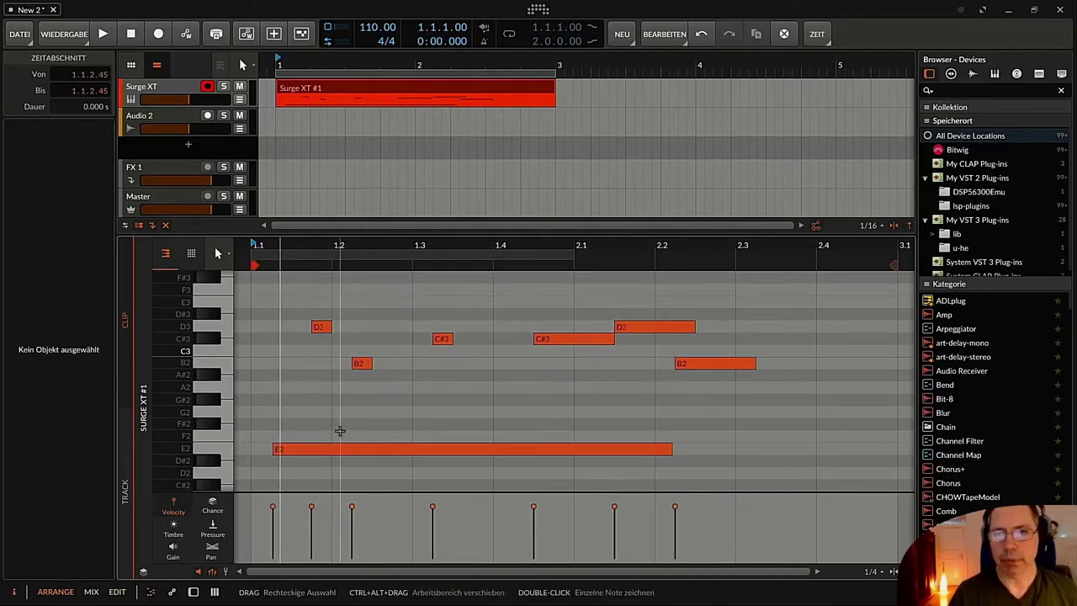
{"action": "left_click", "coordinate": [280, 446]}
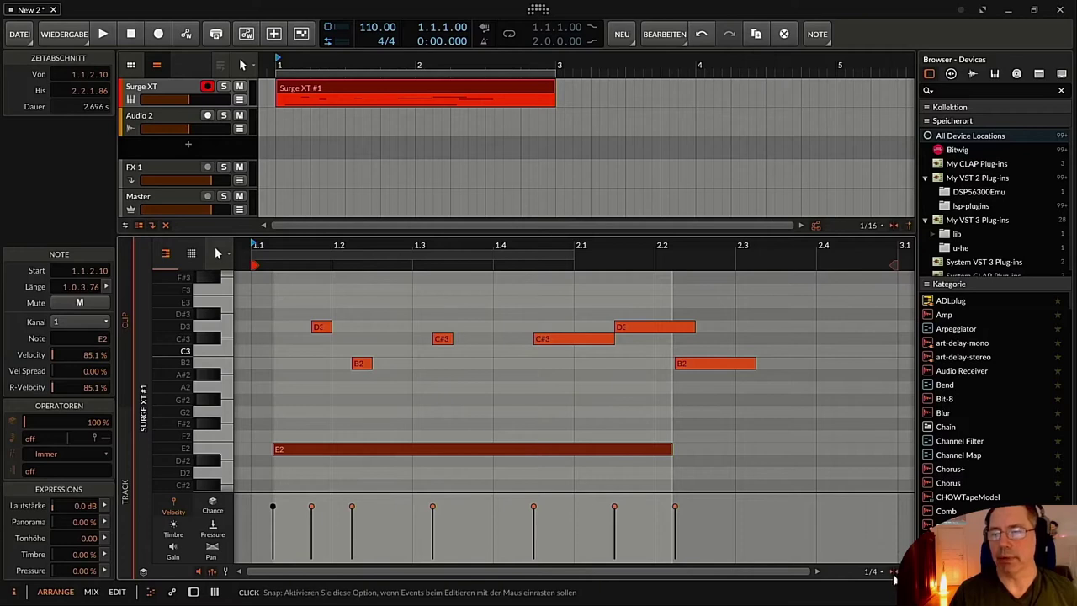
{"action": "left_click_drag", "start_coordinate": [337, 451], "coordinate": [374, 449]}
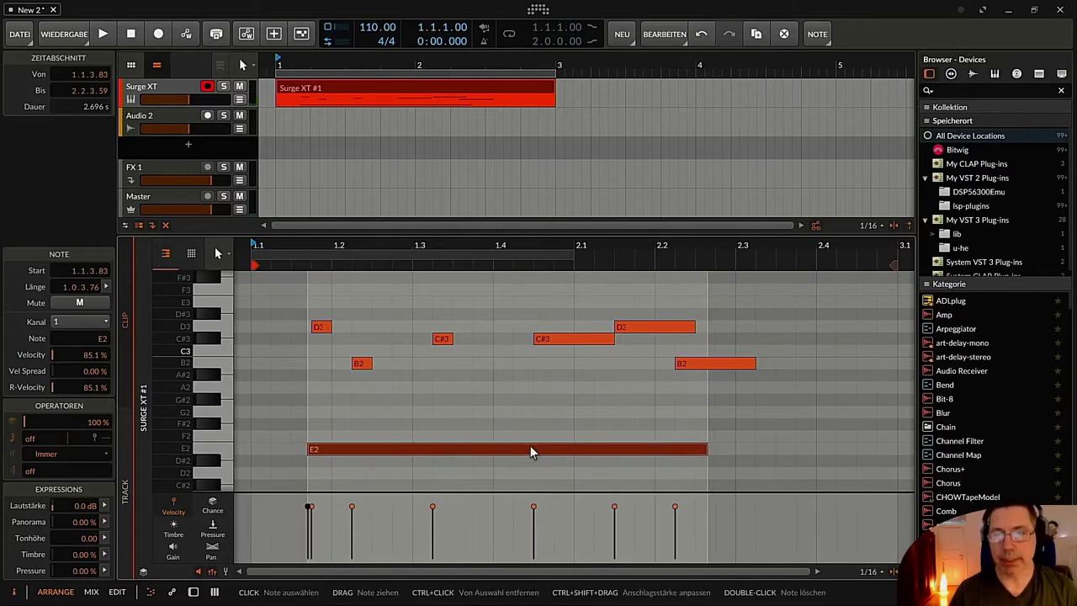
{"action": "mouse_move", "coordinate": [344, 448]}
{"action": "left_mouse_down"}
{"action": "mouse_move", "coordinate": [285, 449]}
{"action": "mouse_move", "coordinate": [493, 452]}
{"action": "mouse_move", "coordinate": [277, 450]}
{"action": "mouse_move", "coordinate": [386, 455]}
{"action": "mouse_move", "coordinate": [322, 455]}
{"action": "mouse_move", "coordinate": [330, 449]}
{"action": "left_mouse_up"}
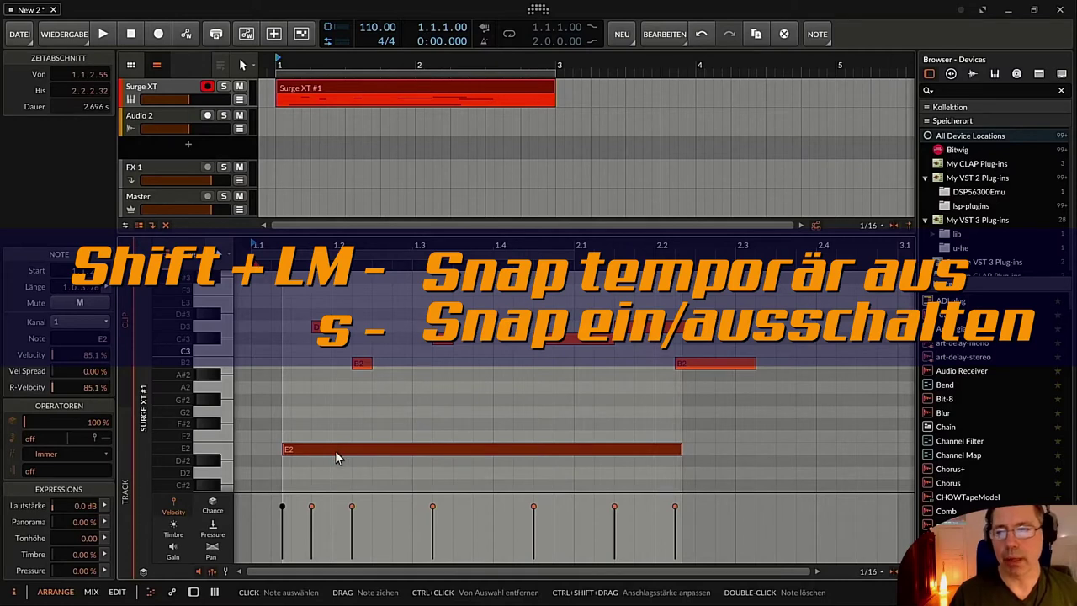
{"action": "mouse_move", "coordinate": [336, 452]}
{"action": "left_mouse_down"}
{"action": "mouse_move", "coordinate": [313, 449]}
{"action": "mouse_move", "coordinate": [351, 448]}
{"action": "mouse_move", "coordinate": [330, 448]}
{"action": "left_mouse_up"}
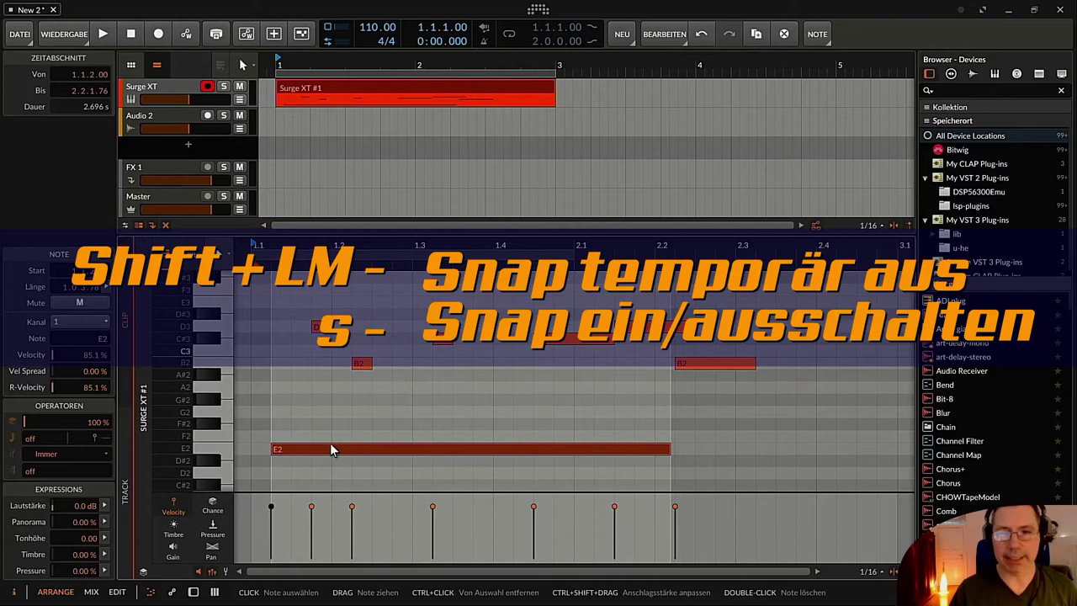
{"action": "mouse_move", "coordinate": [302, 448]}
{"action": "left_mouse_down"}
{"action": "mouse_move", "coordinate": [444, 448]}
{"action": "mouse_move", "coordinate": [288, 447]}
{"action": "mouse_move", "coordinate": [307, 452]}
{"action": "mouse_move", "coordinate": [333, 449]}
{"action": "mouse_move", "coordinate": [288, 442]}
{"action": "left_mouse_up"}
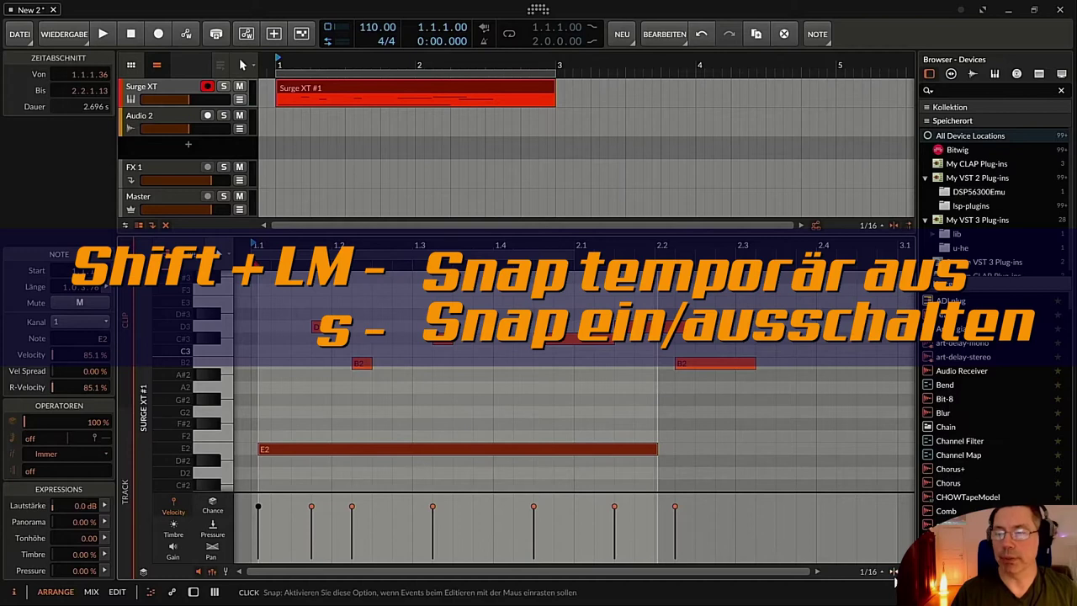
{"action": "left_click_drag", "start_coordinate": [415, 445], "coordinate": [483, 449]}
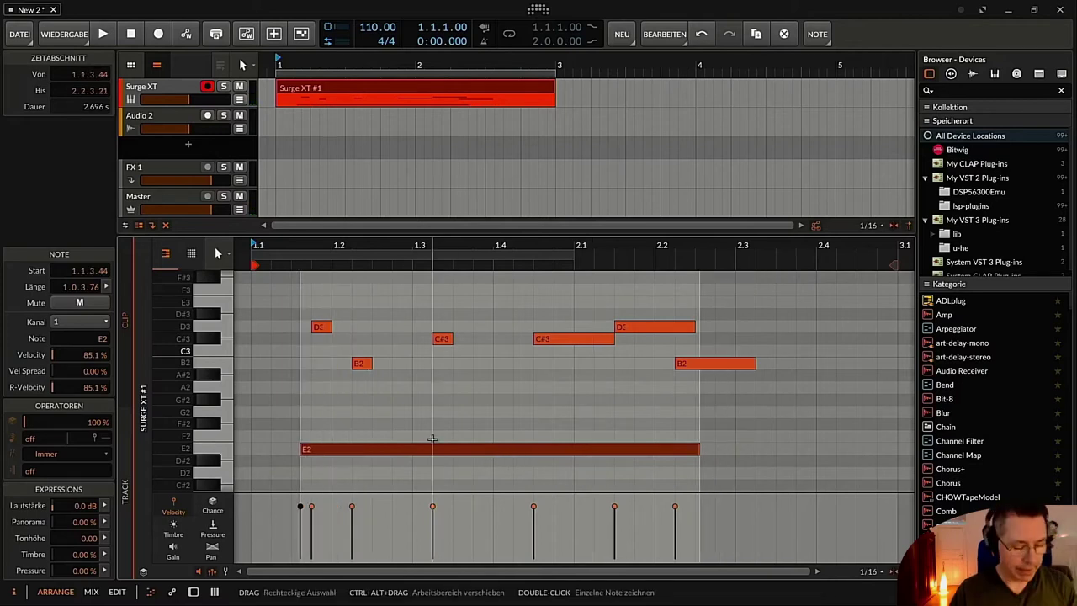
{"action": "left_click_drag", "start_coordinate": [399, 452], "coordinate": [365, 455]}
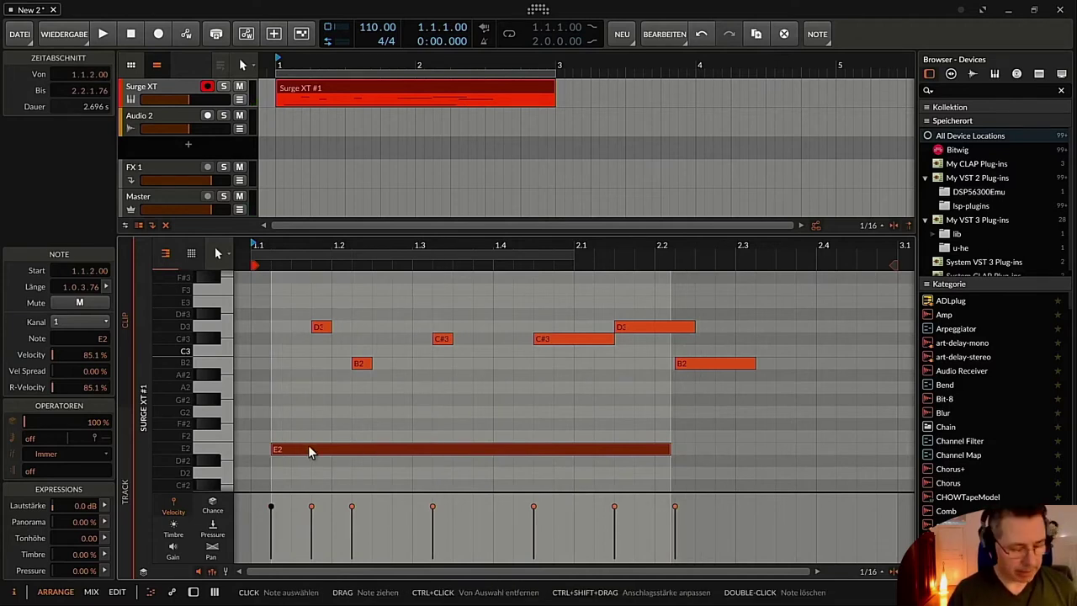
- Shift the long E2 to 1.1.1.52 and the first D3 to 1.1.3.66, and nudge the first B2 earlier and the first C#3 later
{"action": "left_click_drag", "start_coordinate": [308, 445], "coordinate": [298, 446]}
{"action": "left_click_drag", "start_coordinate": [320, 332], "coordinate": [313, 333]}
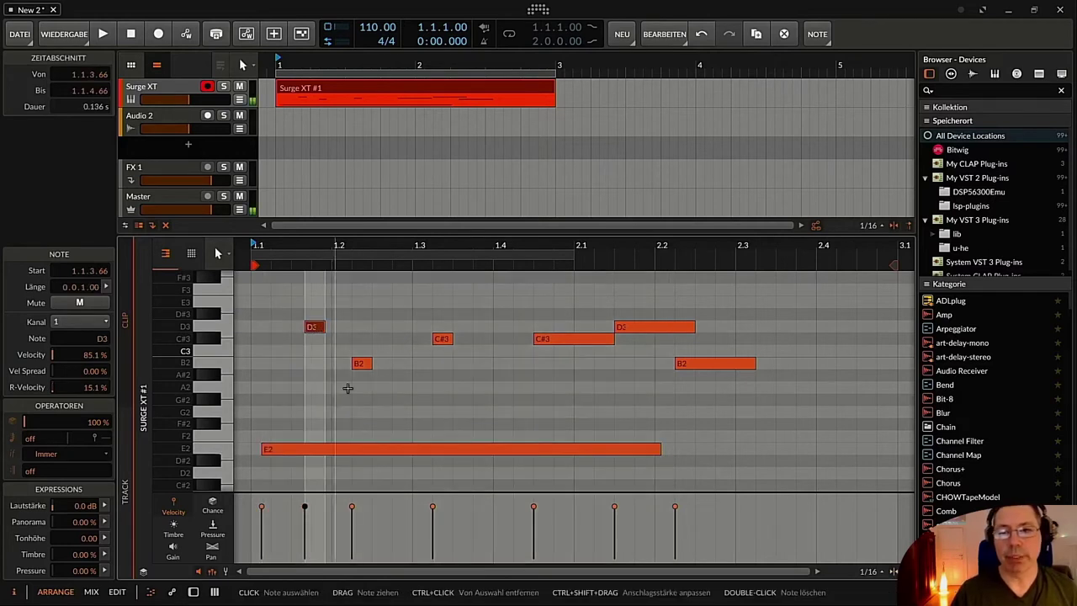
{"action": "left_click_drag", "start_coordinate": [360, 363], "coordinate": [451, 344]}
{"action": "left_click", "coordinate": [392, 402]}
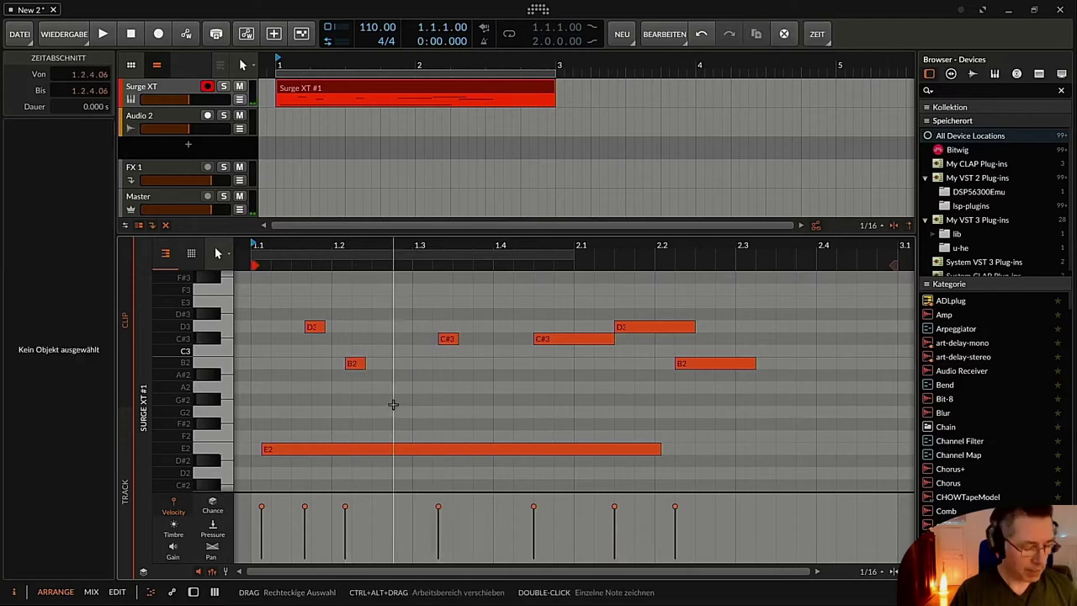
- Quantize all notes in the clip with the last used settings, and undo the quantization
{"action": "key", "text": "ctrl+a"}
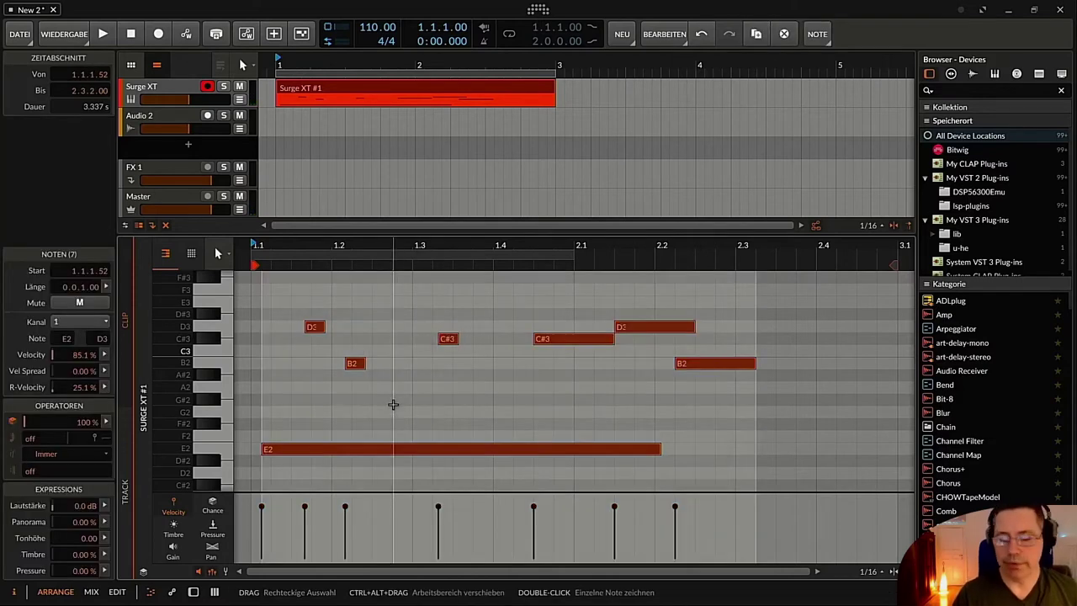
{"action": "key", "text": "q"}
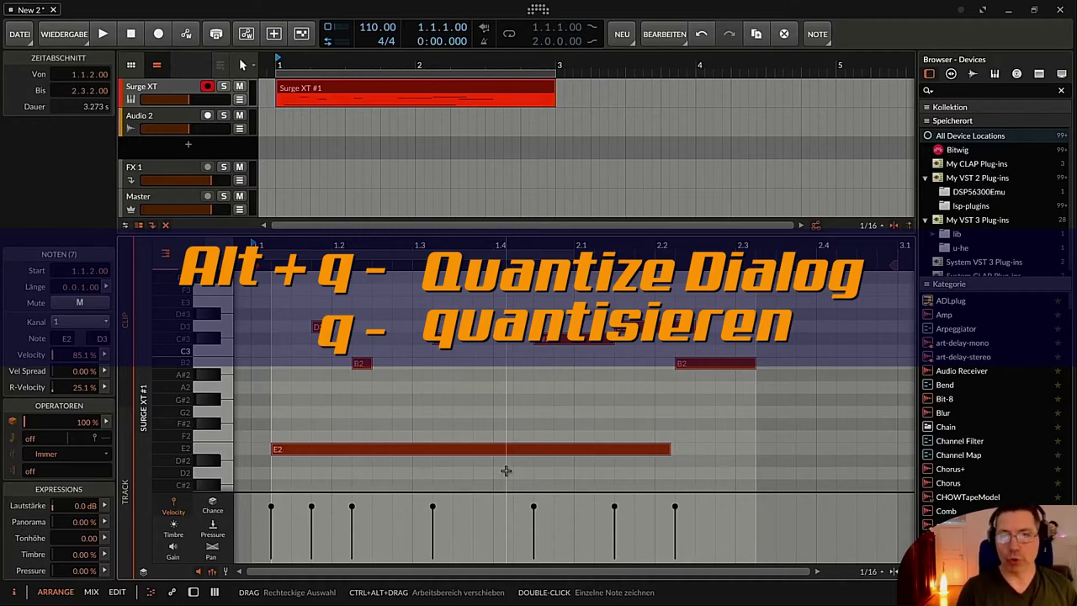
{"action": "key", "text": "ctrl+z"}
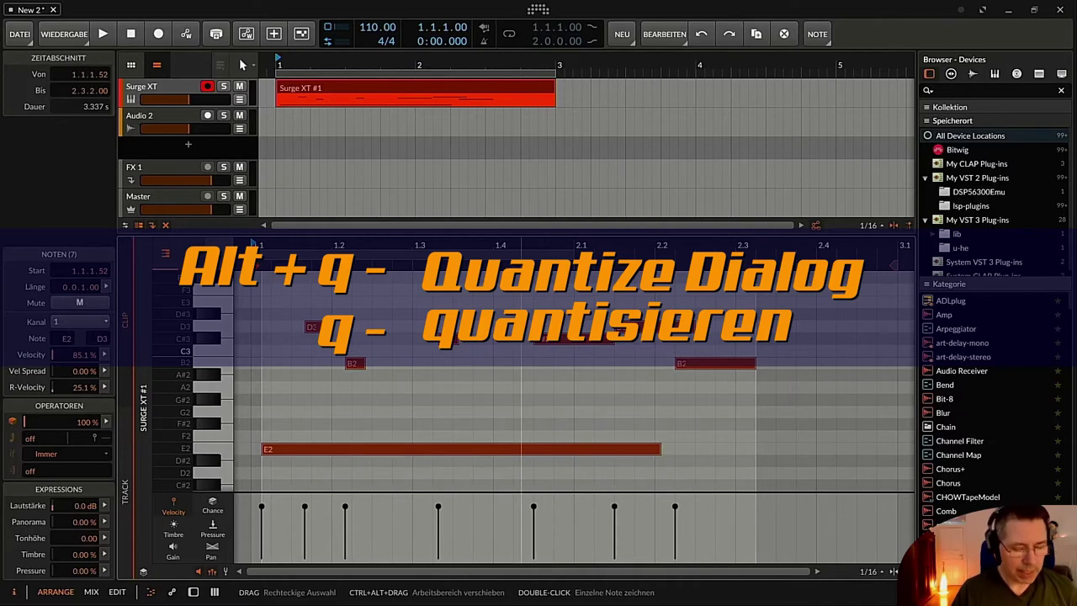
- Examine the custom grid options in the Quantize settings, cancel without applying them, and deselect the notes
{"action": "key", "text": "alt+q"}
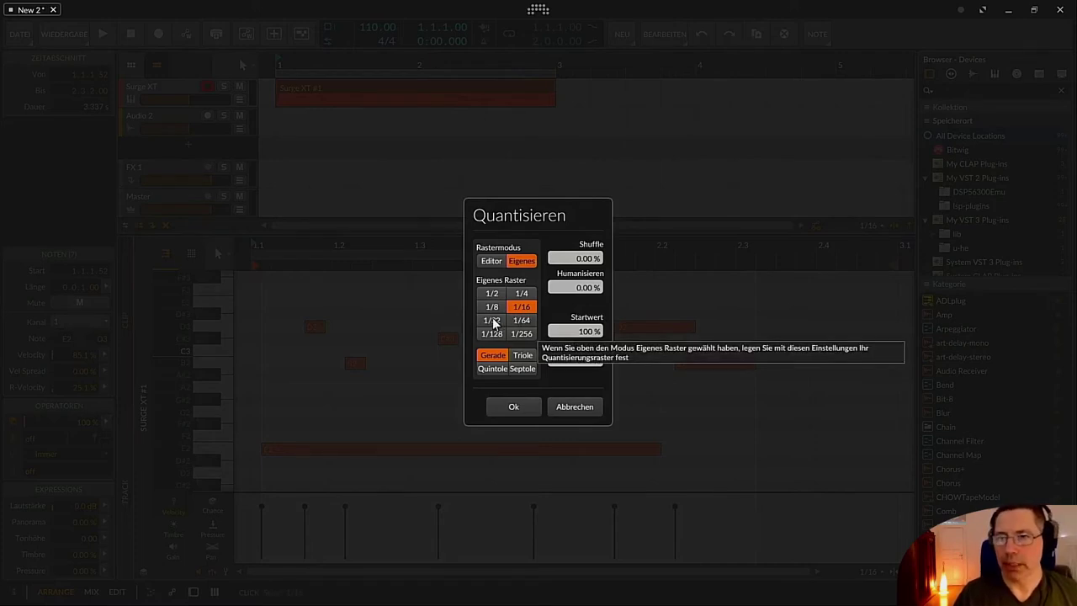
{"action": "left_click", "coordinate": [562, 408]}
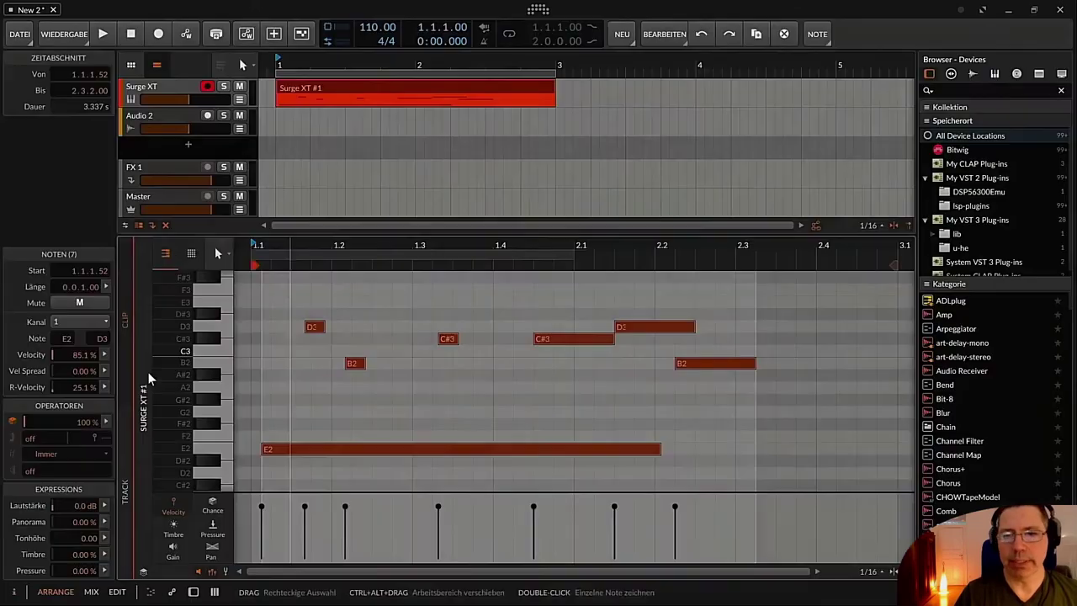
{"action": "left_click", "coordinate": [282, 412]}
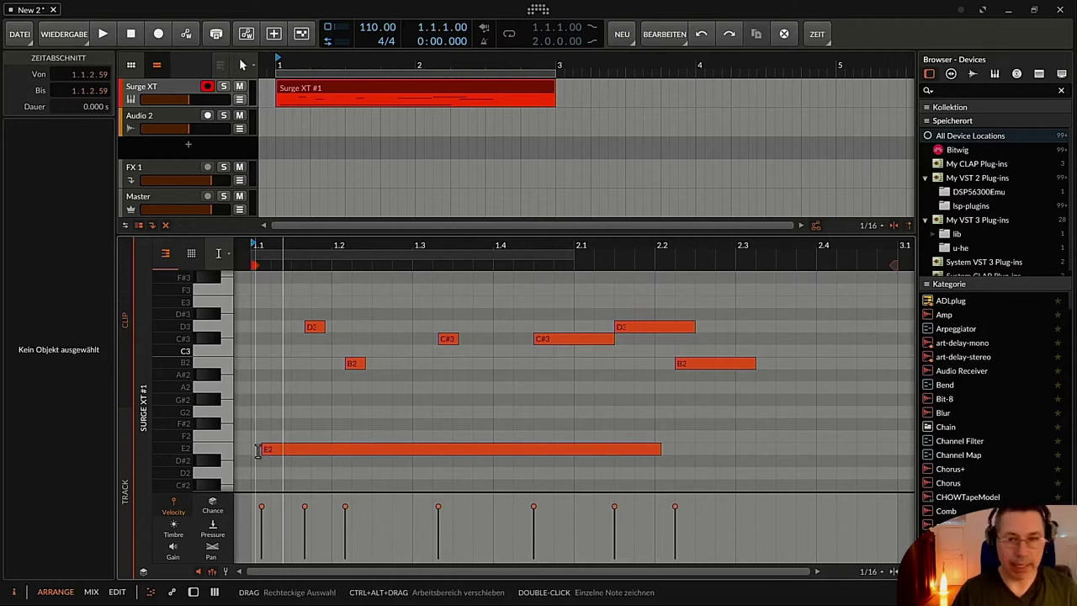
- Mark about one sixteenth from the clip's start to examine how far the E2 note sits from the grid lines, and clear the selection
{"action": "left_click_drag", "start_coordinate": [253, 450], "coordinate": [272, 450]}
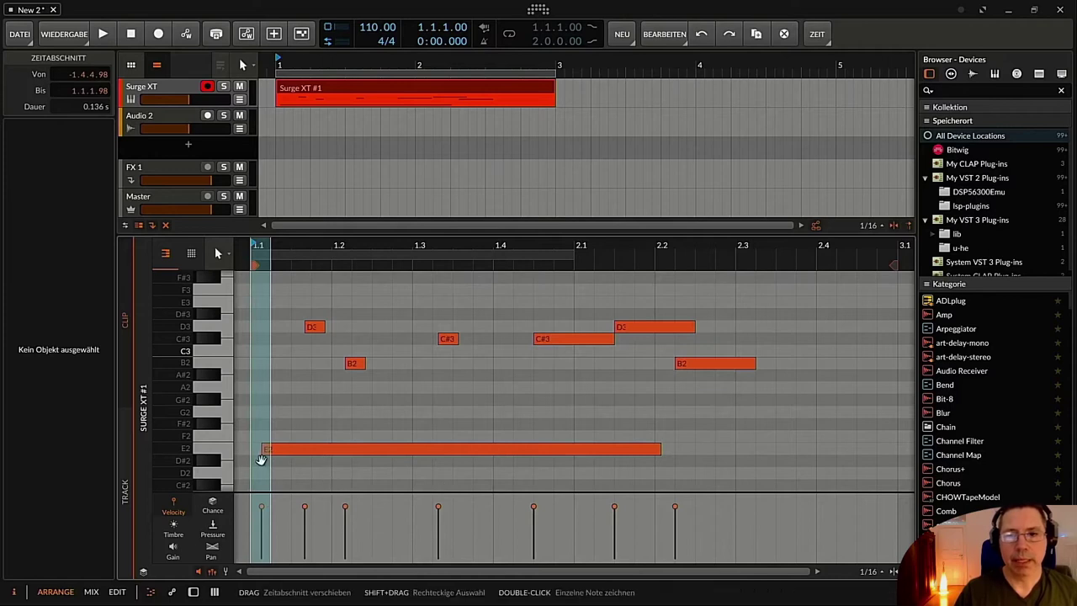
{"action": "scroll", "coordinate": [248, 400], "scroll_direction": "up", "scroll_amount": 8}
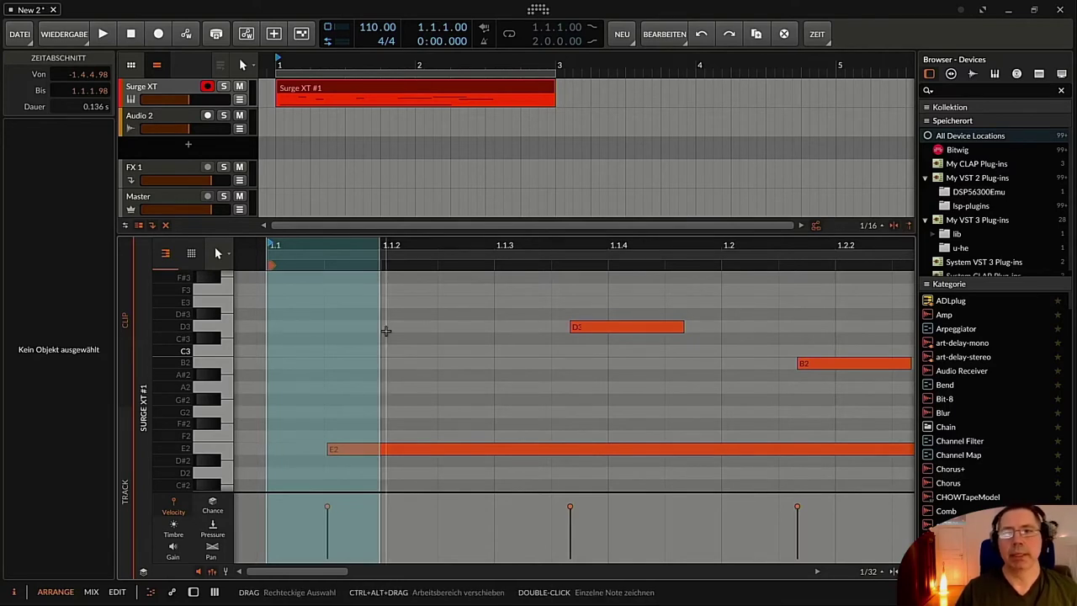
{"action": "left_click_drag", "start_coordinate": [380, 245], "coordinate": [380, 217]}
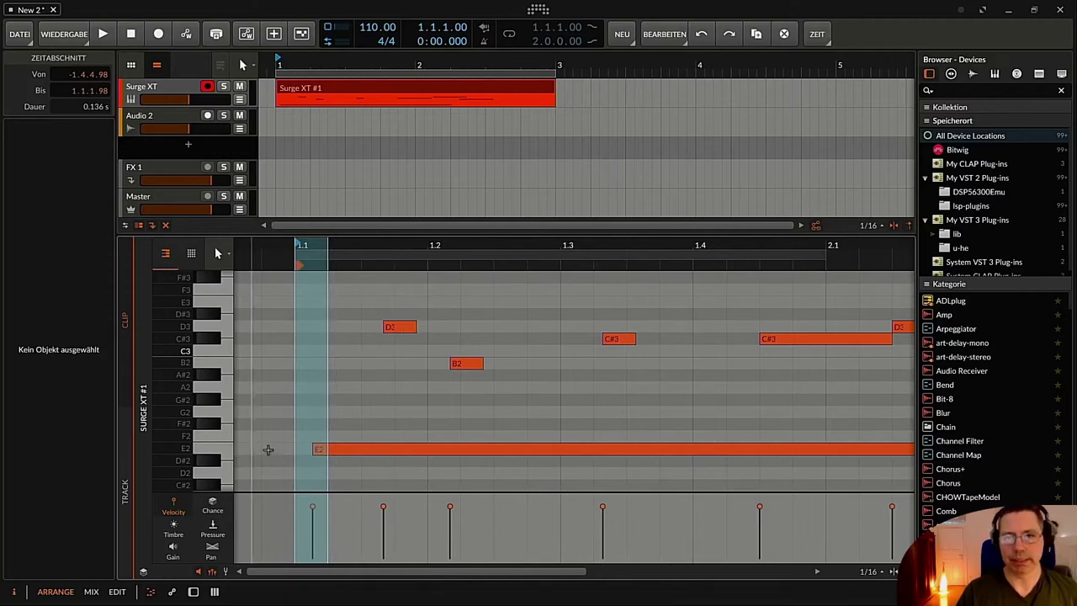
{"action": "left_click", "coordinate": [355, 387]}
{"action": "left_click", "coordinate": [350, 384]}
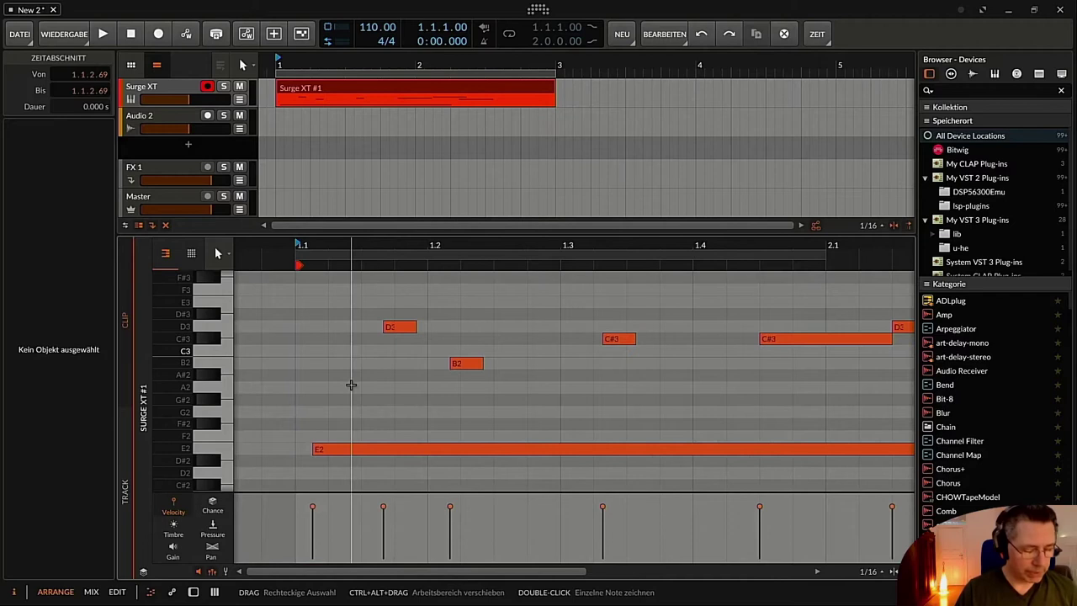
- Quantize all notes in the clip using a custom straight grid of 1/8
{"action": "key", "text": "ctrl+a"}
{"action": "key", "text": "q"}
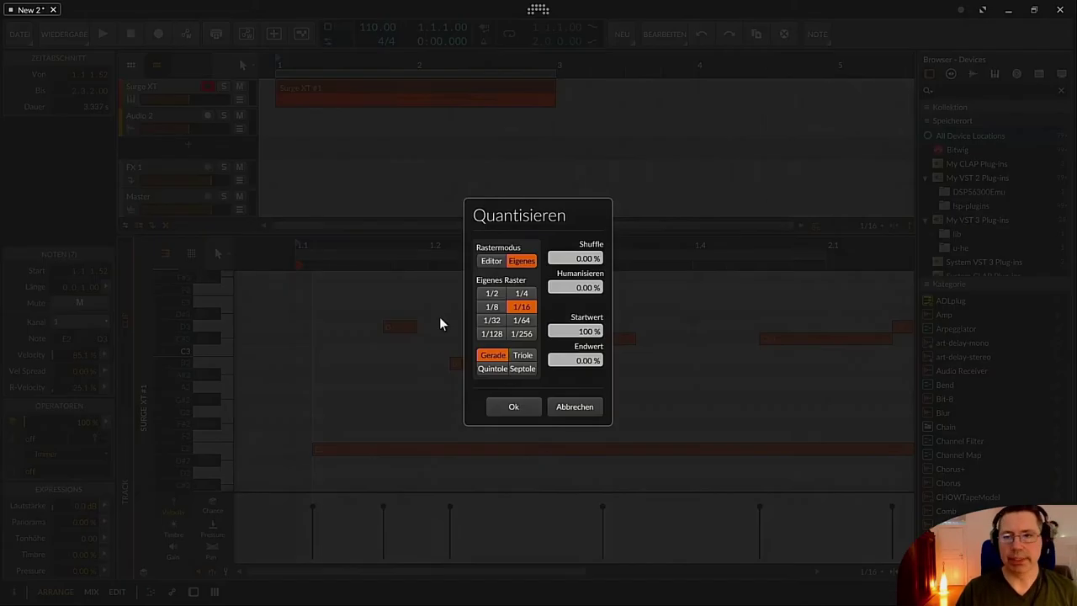
{"action": "left_click", "coordinate": [521, 294]}
{"action": "left_click", "coordinate": [494, 308]}
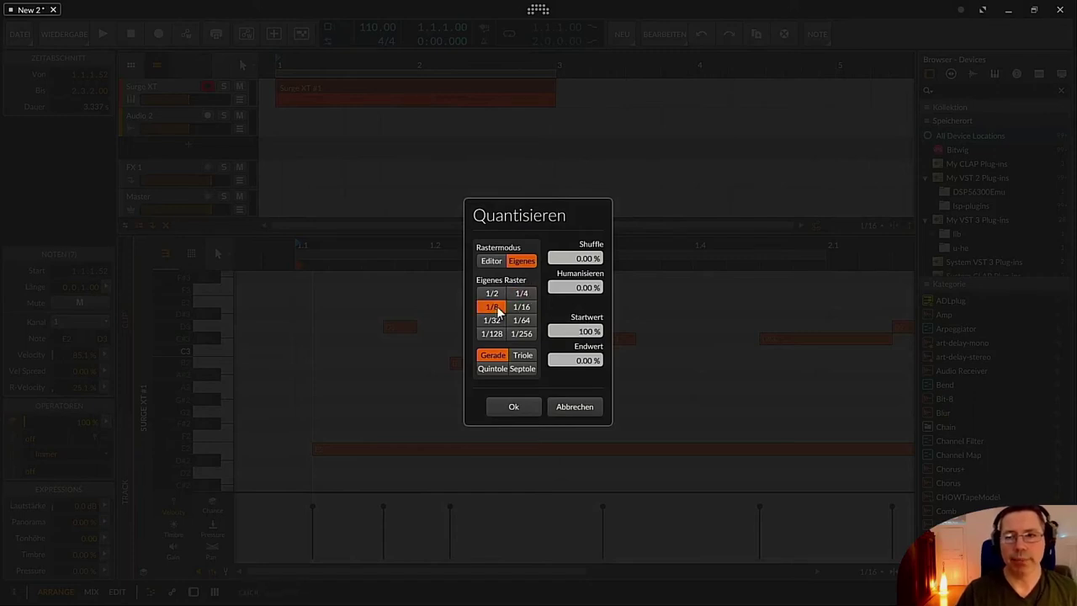
{"action": "left_click", "coordinate": [516, 407]}
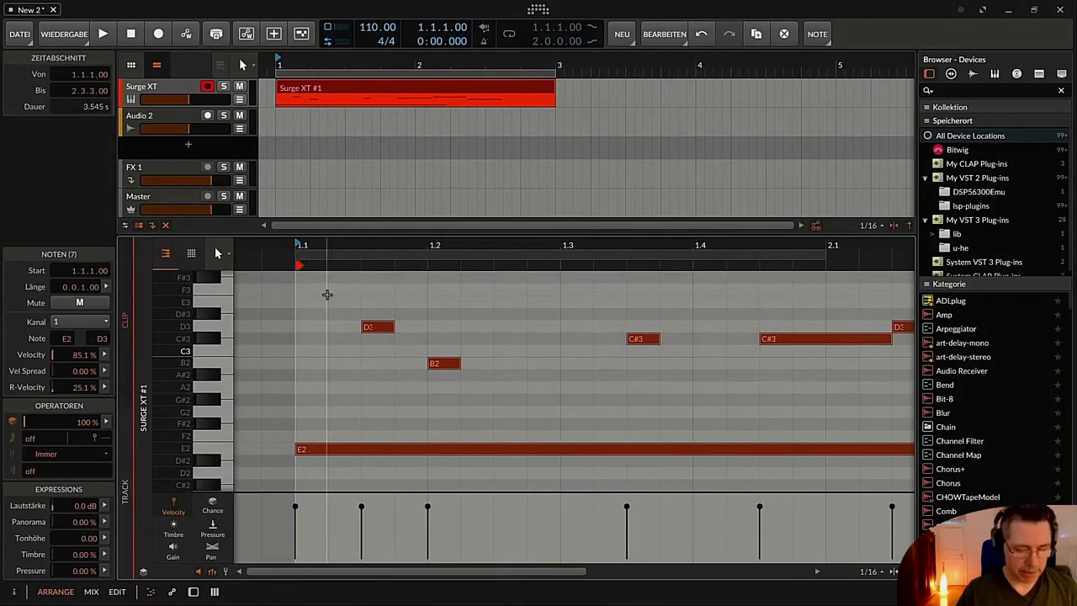
- Turn off the note editor's adaptive grid and set its grid to 1/8 straight
{"action": "left_click", "coordinate": [867, 571]}
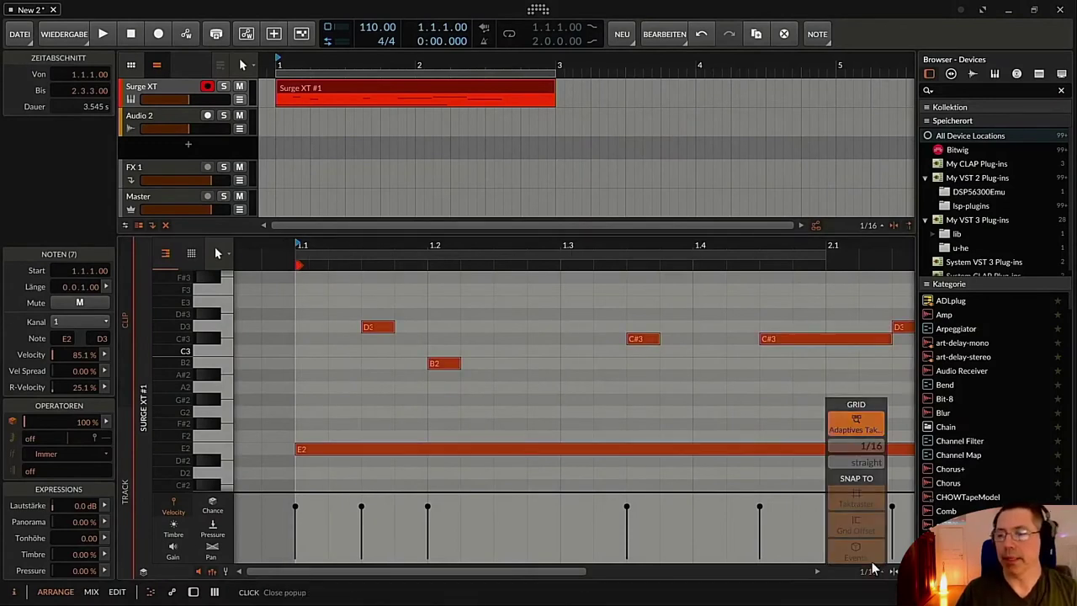
{"action": "left_click_drag", "start_coordinate": [871, 449], "coordinate": [871, 437]}
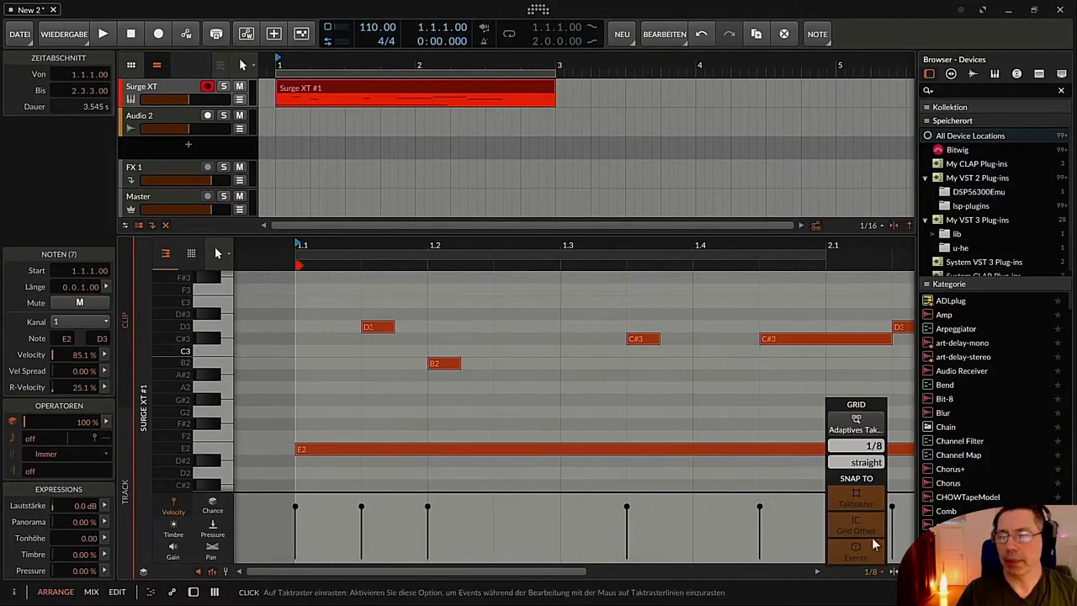
{"action": "left_click", "coordinate": [423, 293]}
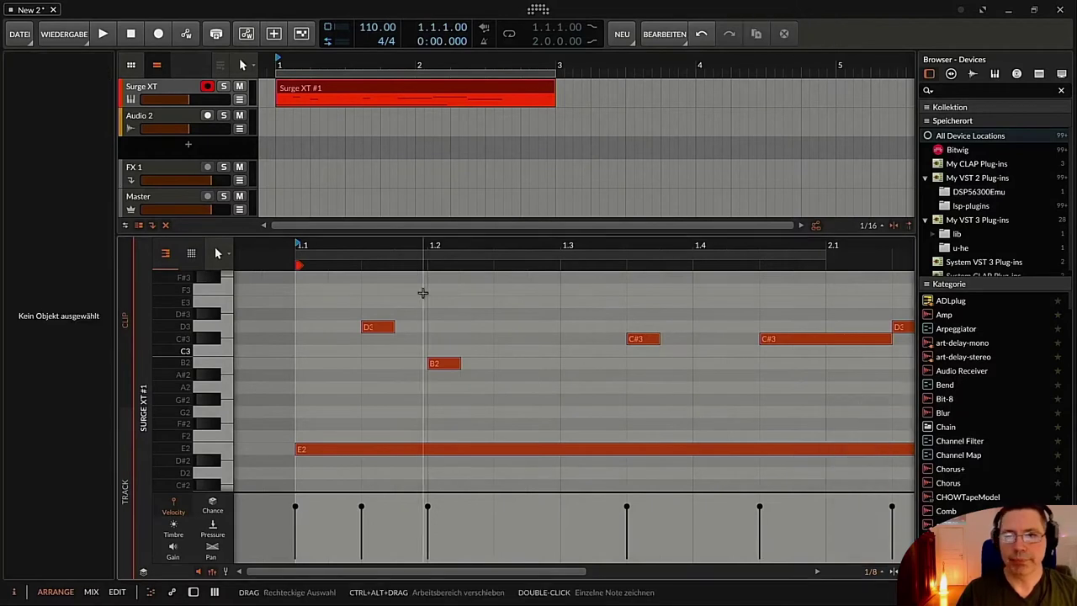
- Undo the 1/8 quantization, mark about the first eighth of the clip to compare note offsets, and clear the selection
{"action": "left_click", "coordinate": [334, 308]}
{"action": "key", "text": "ctrl+z"}
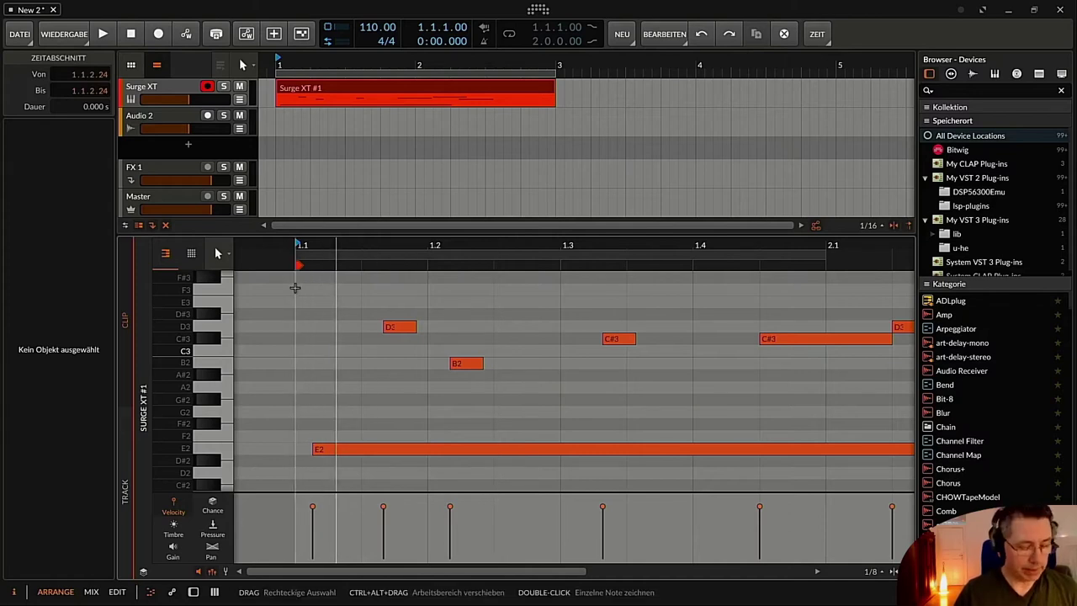
{"action": "left_click_drag", "start_coordinate": [295, 296], "coordinate": [362, 315]}
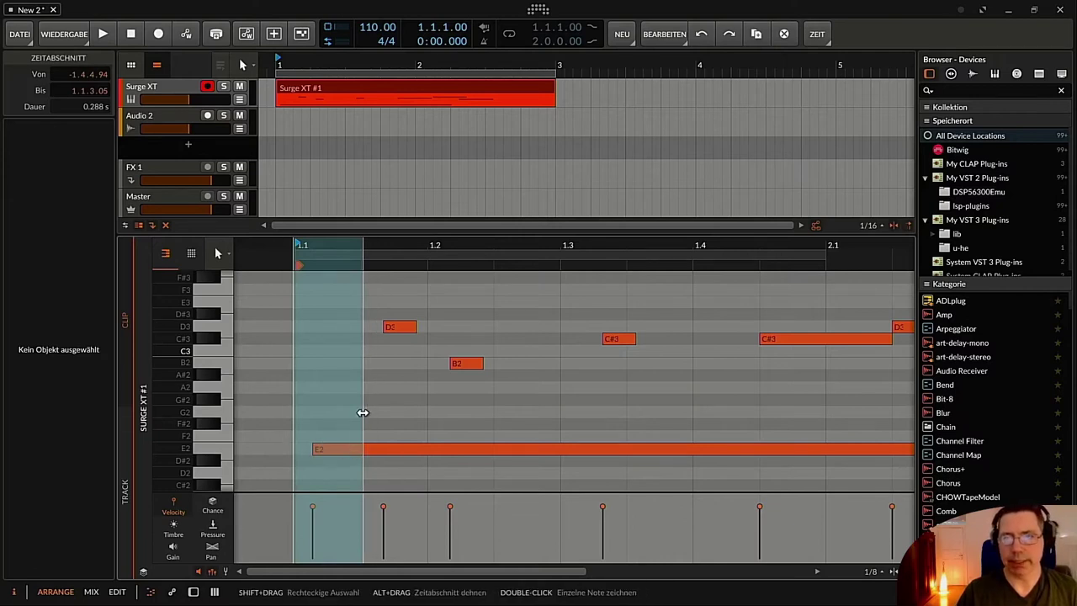
{"action": "left_click", "coordinate": [396, 395]}
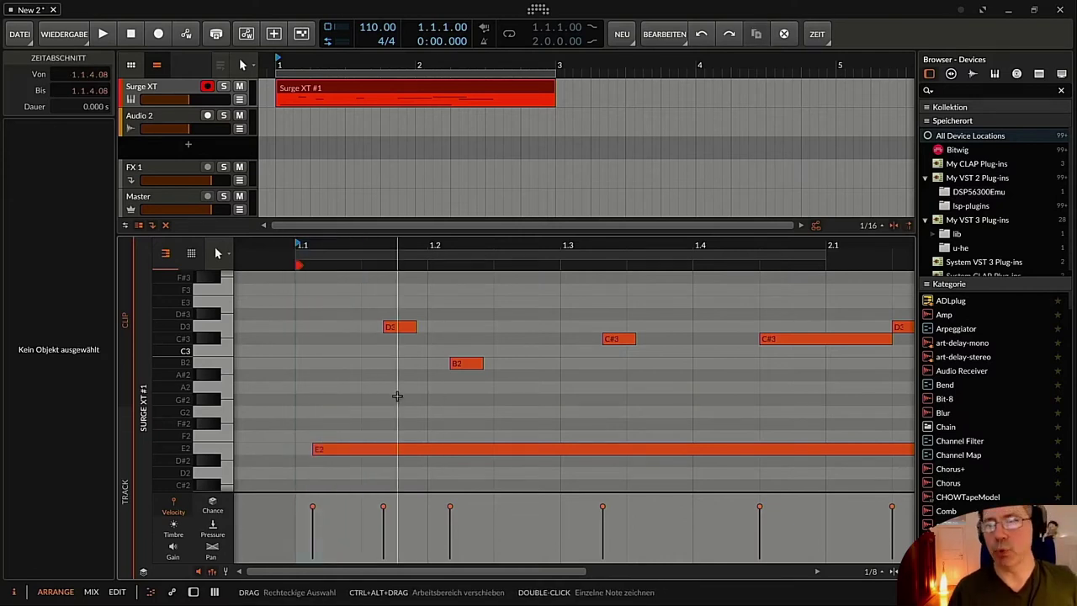
{"action": "left_click", "coordinate": [342, 396]}
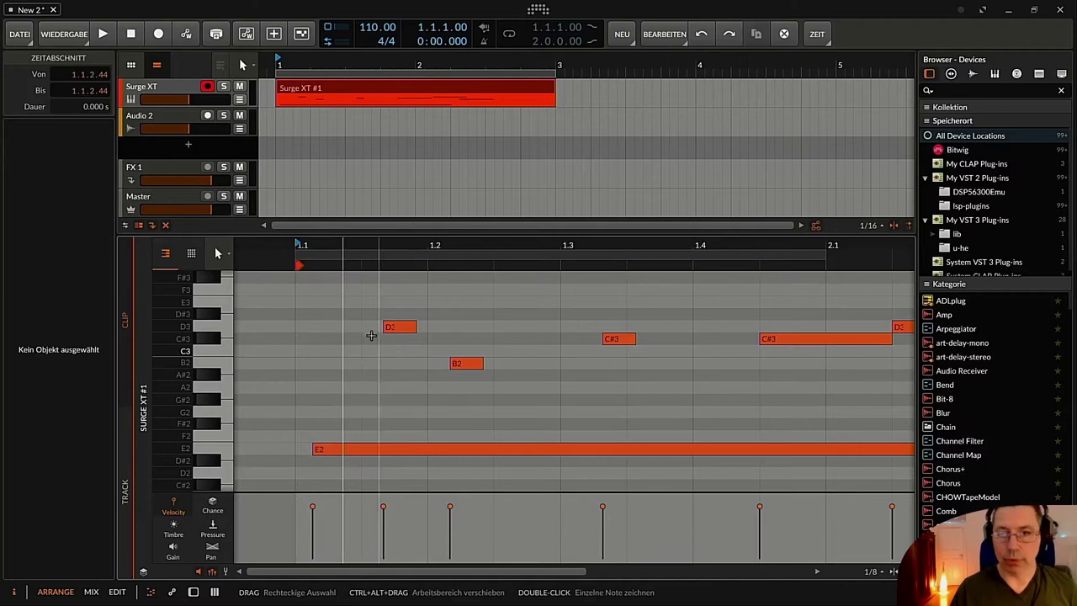
- Quantize all notes to 1/8 with the last used settings, and undo it
{"action": "key", "text": "ctrl+a"}
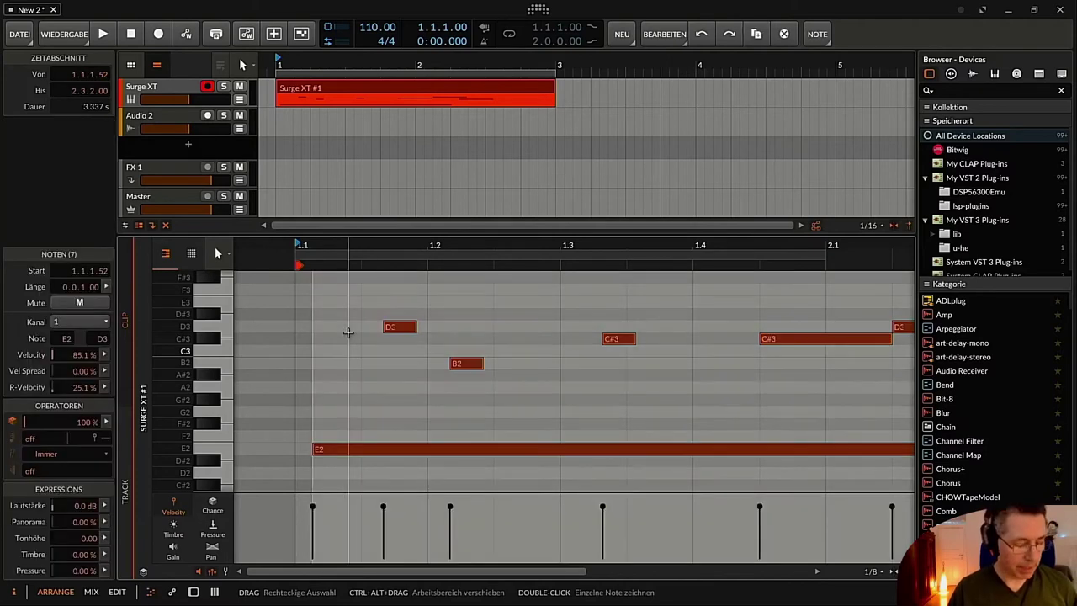
{"action": "key", "text": "a"}
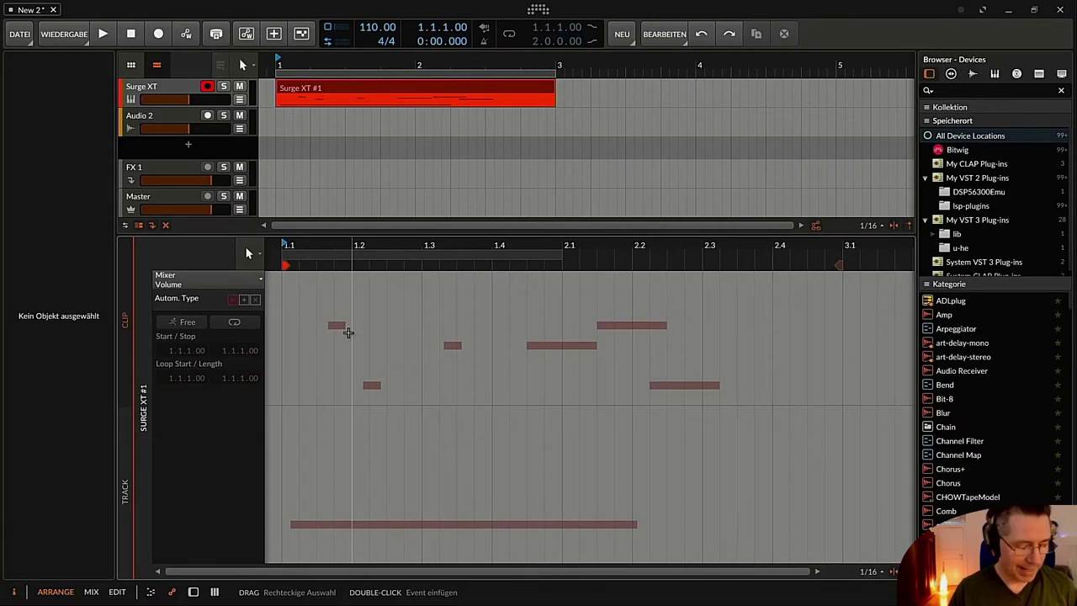
{"action": "key", "text": "a"}
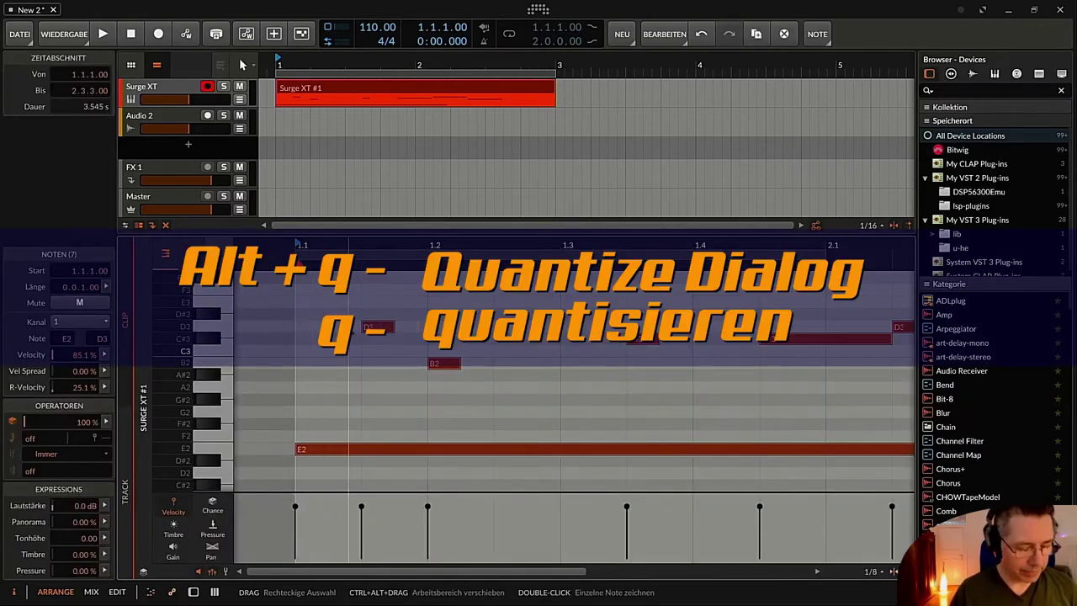
{"action": "key", "text": "q"}
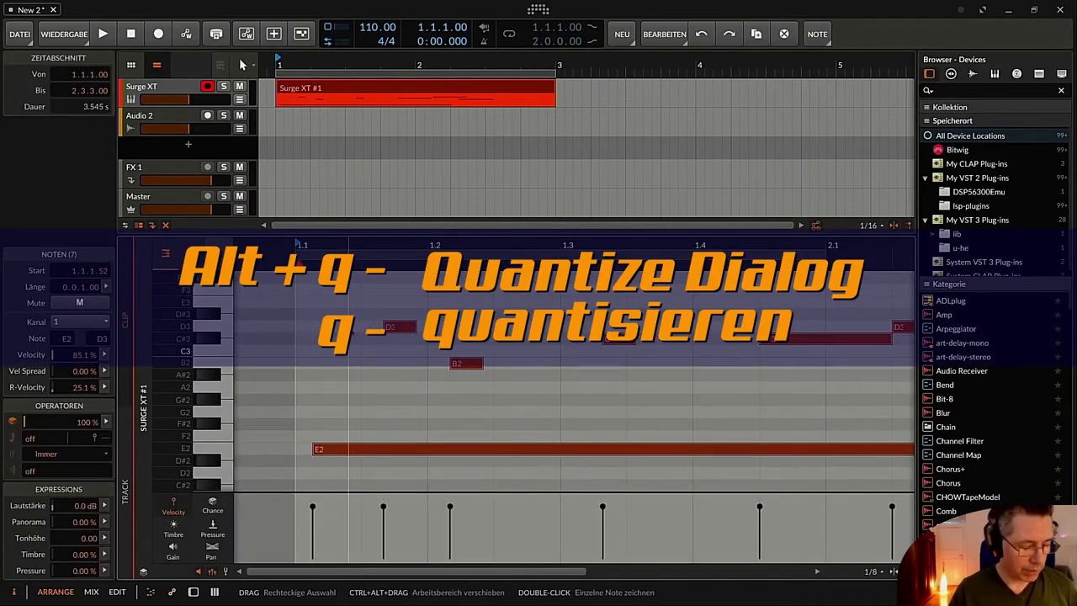
- Try the custom 1/16 grid and the editor grid mode in the quantize settings, and cancel without quantizing
{"action": "key", "text": "alt+q"}
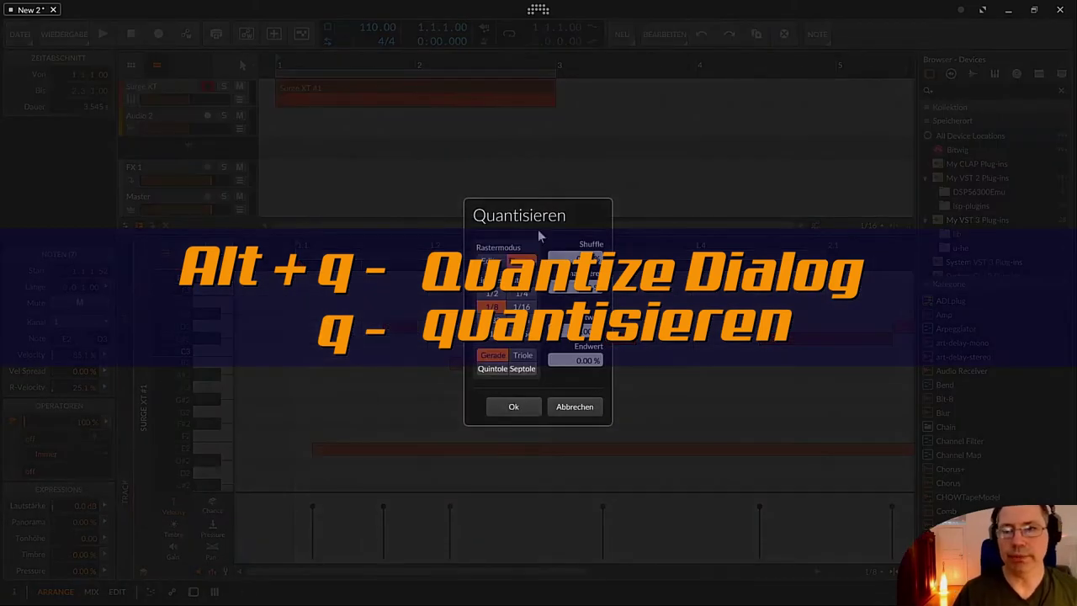
{"action": "left_click", "coordinate": [522, 306]}
{"action": "left_click", "coordinate": [494, 305]}
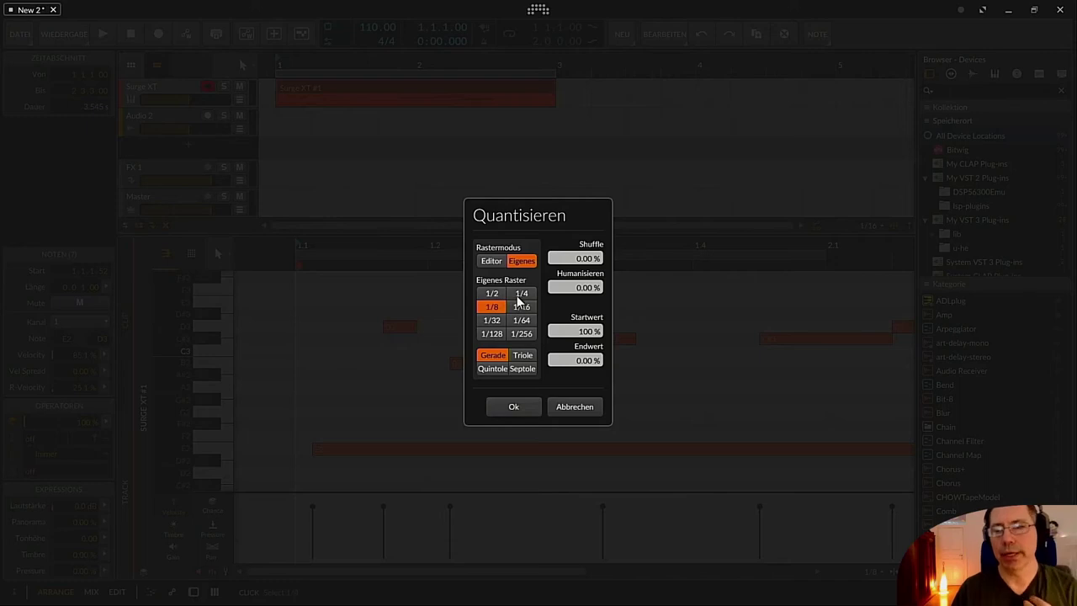
{"action": "left_click", "coordinate": [521, 307]}
{"action": "left_click", "coordinate": [496, 262]}
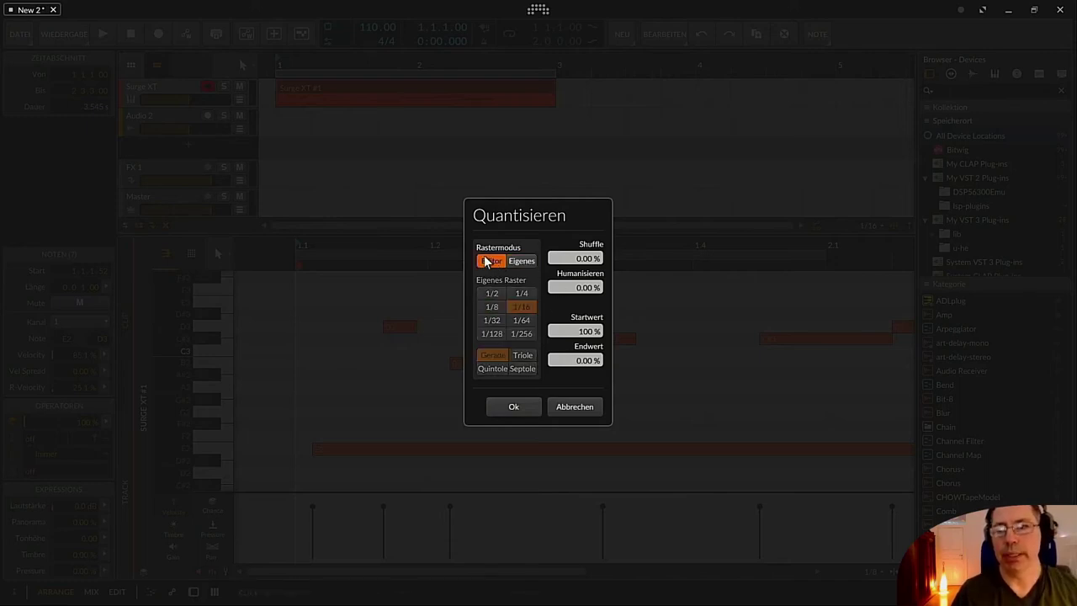
{"action": "left_click", "coordinate": [521, 260]}
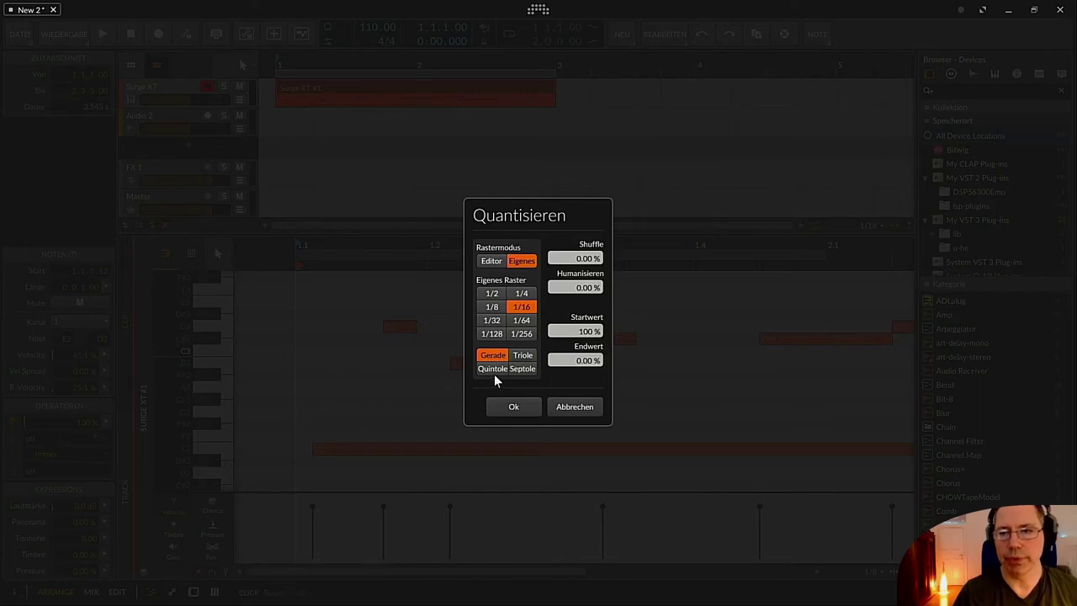
{"action": "left_click", "coordinate": [574, 416]}
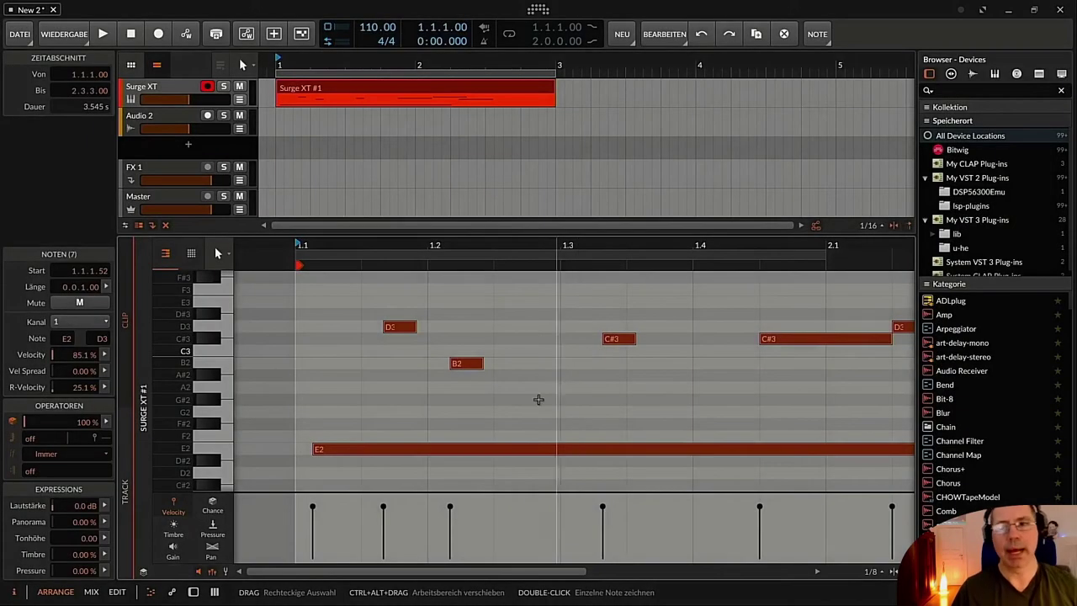
- Clear the note selection, try note editor grid values of 1/32 and 1/128, and set the grid to 1/16
{"action": "left_click", "coordinate": [448, 401]}
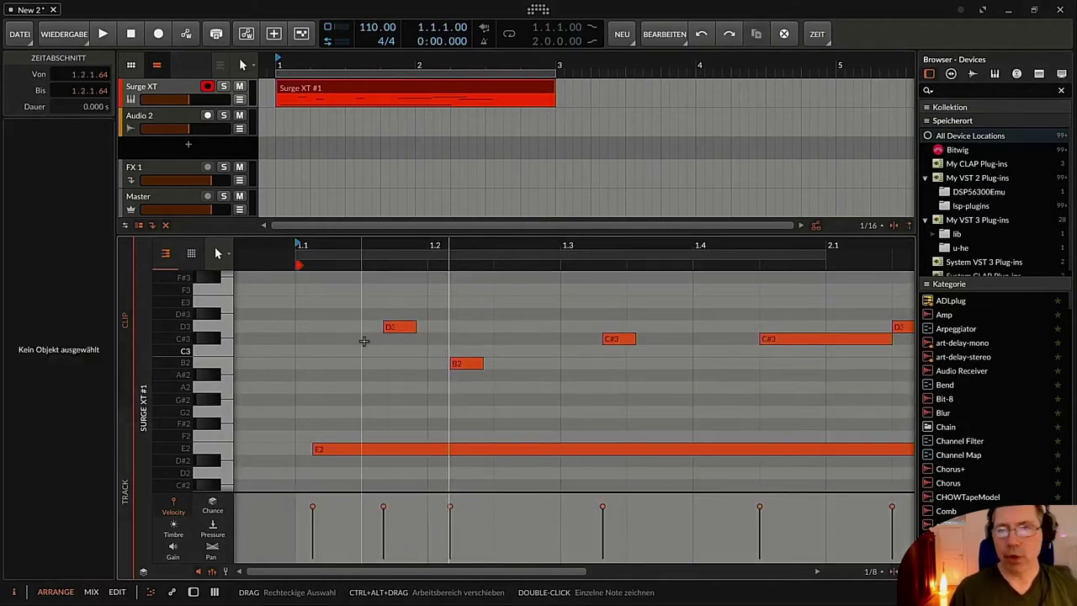
{"action": "left_click", "coordinate": [870, 572]}
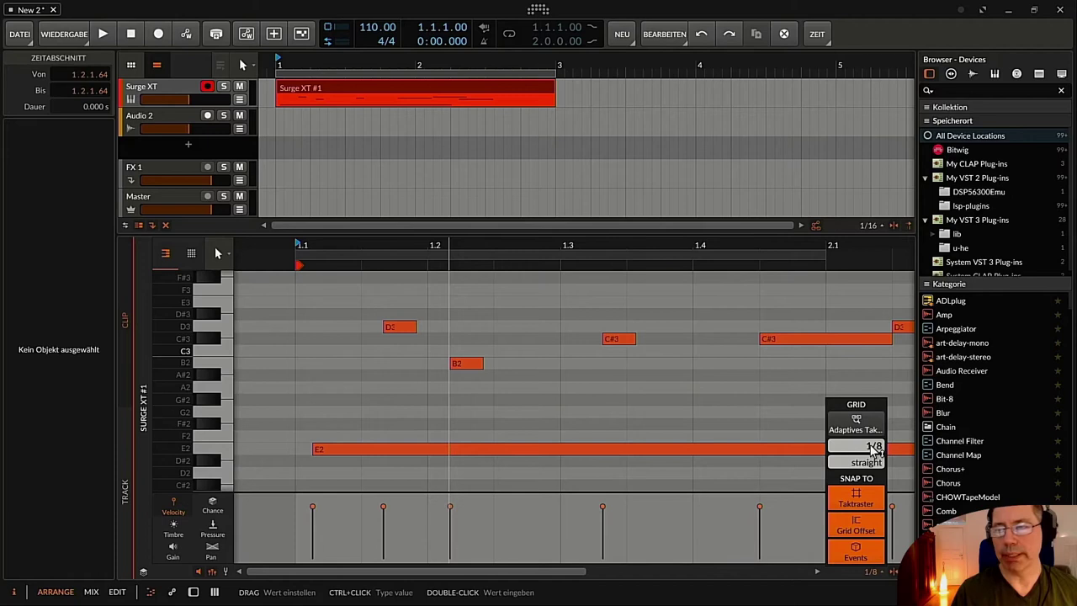
{"action": "left_click", "coordinate": [873, 572]}
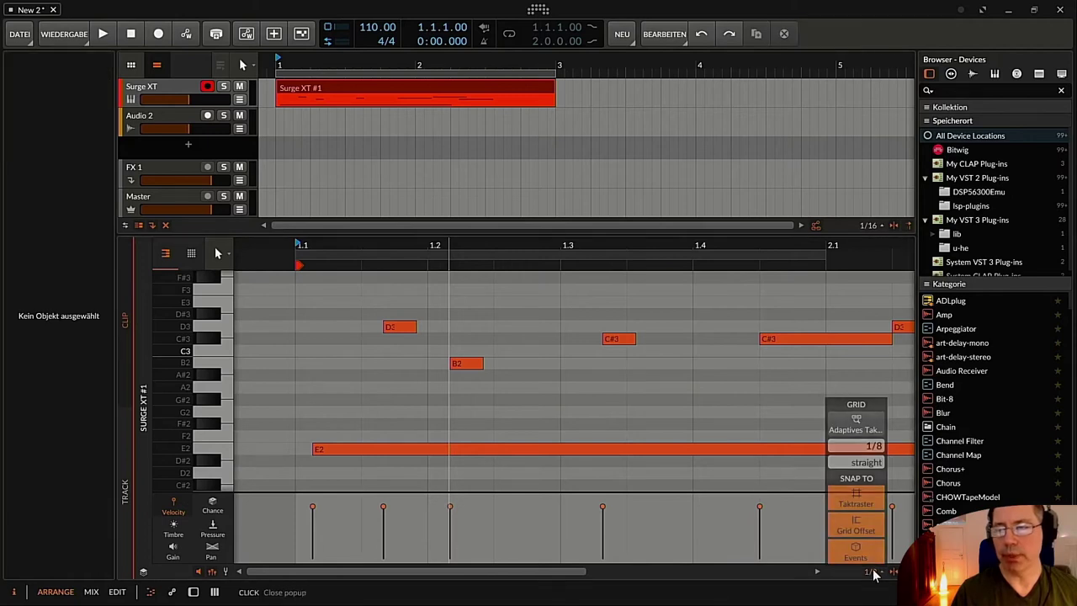
{"action": "mouse_move", "coordinate": [875, 448]}
{"action": "left_mouse_down"}
{"action": "mouse_move", "coordinate": [876, 399]}
{"action": "mouse_move", "coordinate": [876, 471]}
{"action": "mouse_move", "coordinate": [875, 449]}
{"action": "mouse_move", "coordinate": [873, 460]}
{"action": "left_mouse_up"}
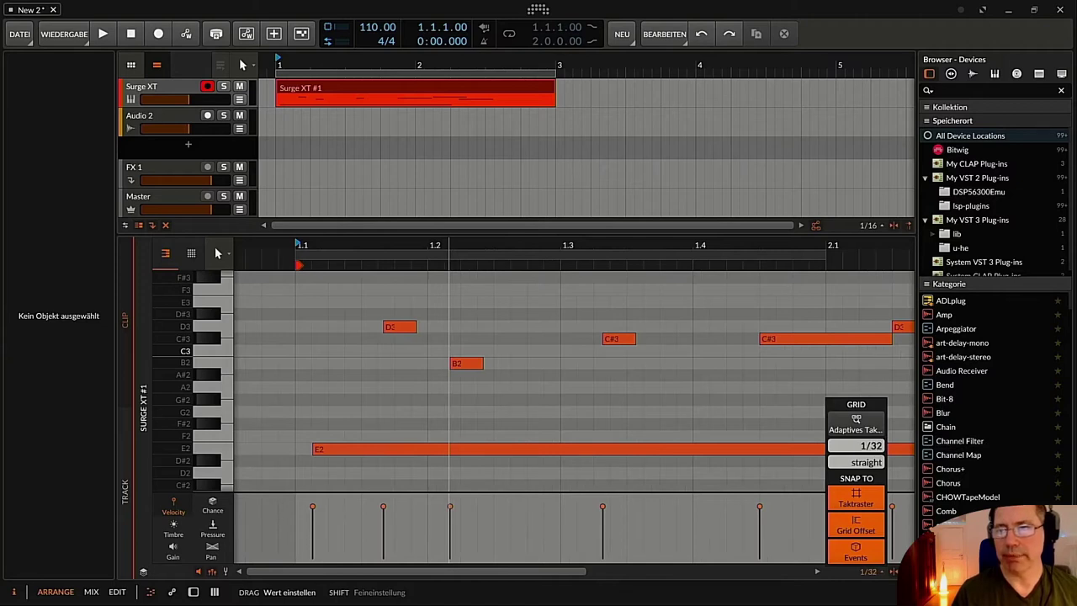
{"action": "left_click_drag", "start_coordinate": [874, 445], "coordinate": [873, 439]}
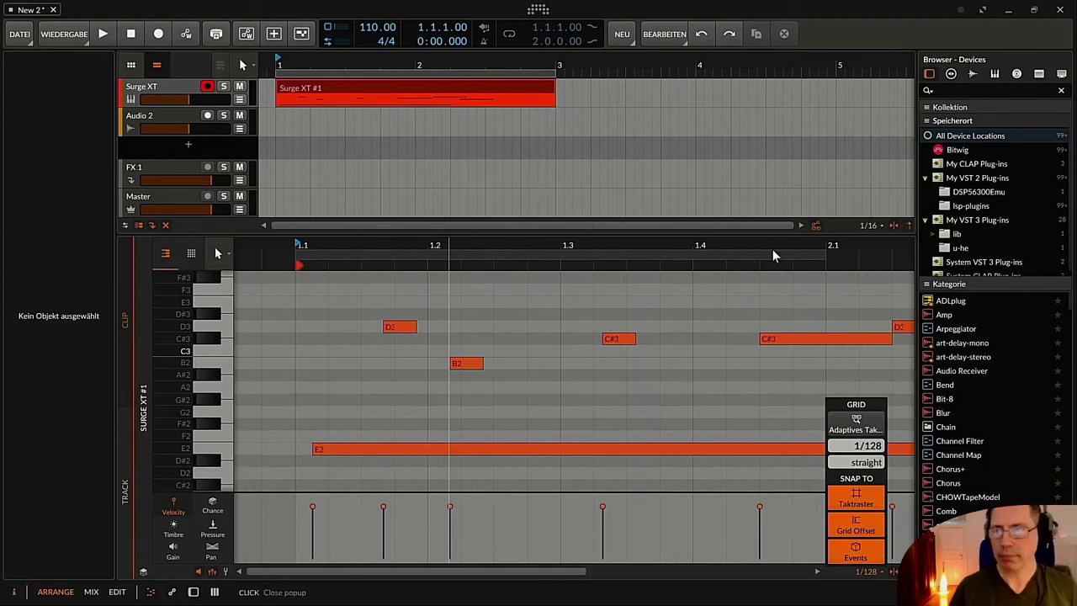
{"action": "mouse_move", "coordinate": [867, 445]}
{"action": "left_mouse_down"}
{"action": "mouse_move", "coordinate": [866, 459]}
{"action": "mouse_move", "coordinate": [866, 434]}
{"action": "left_mouse_up"}
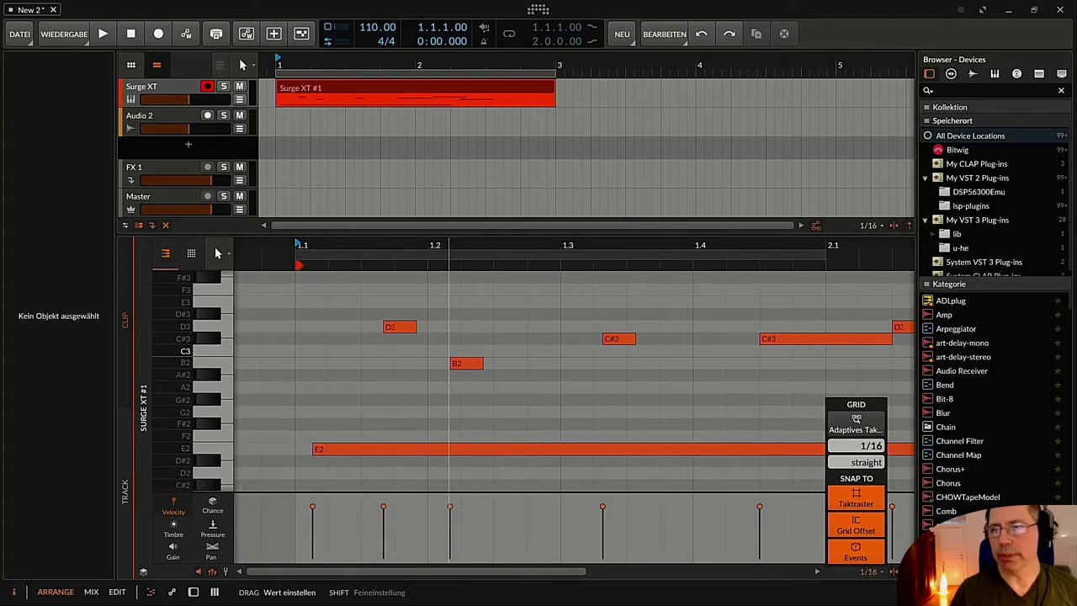
- Try the adaptive grid and turn it off again, and zoom the note editor to check the fixed 1/16 grid
{"action": "left_click", "coordinate": [858, 420]}
{"action": "left_click", "coordinate": [860, 420]}
{"action": "left_click", "coordinate": [860, 419]}
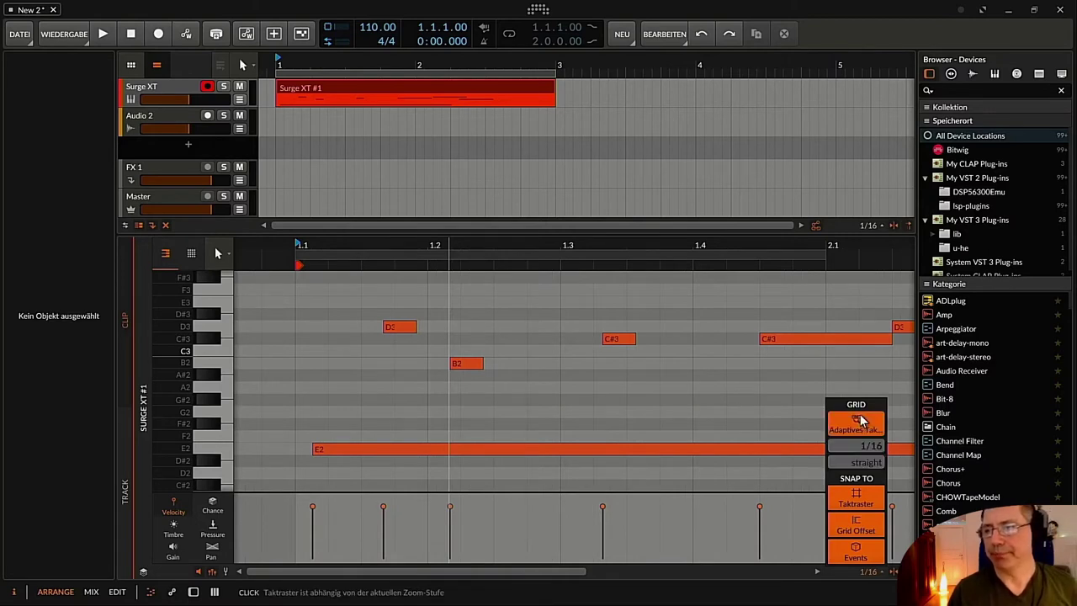
{"action": "left_click", "coordinate": [863, 427]}
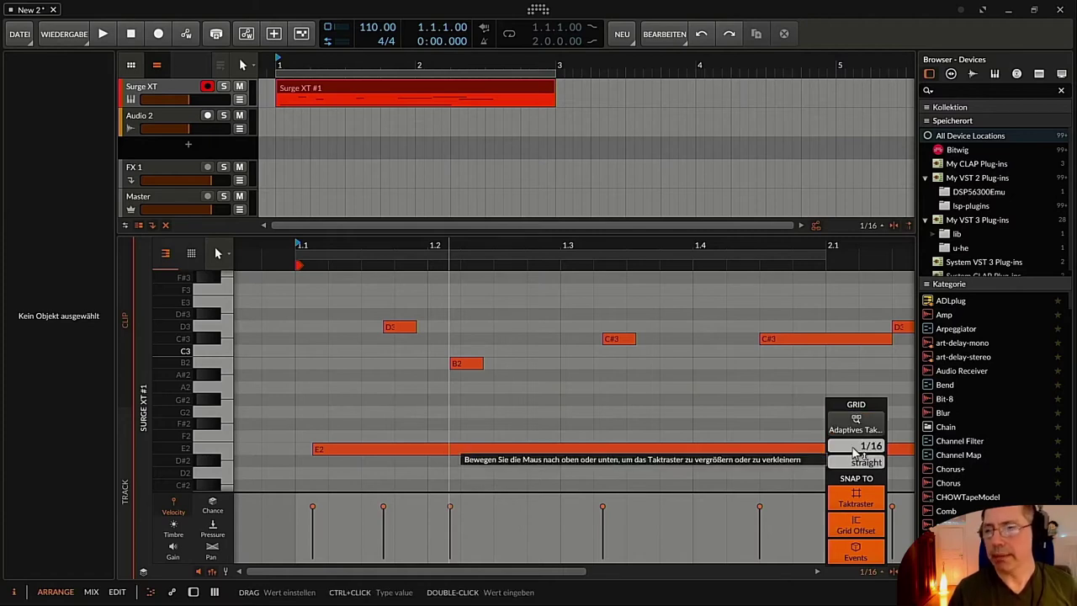
{"action": "left_click", "coordinate": [727, 346]}
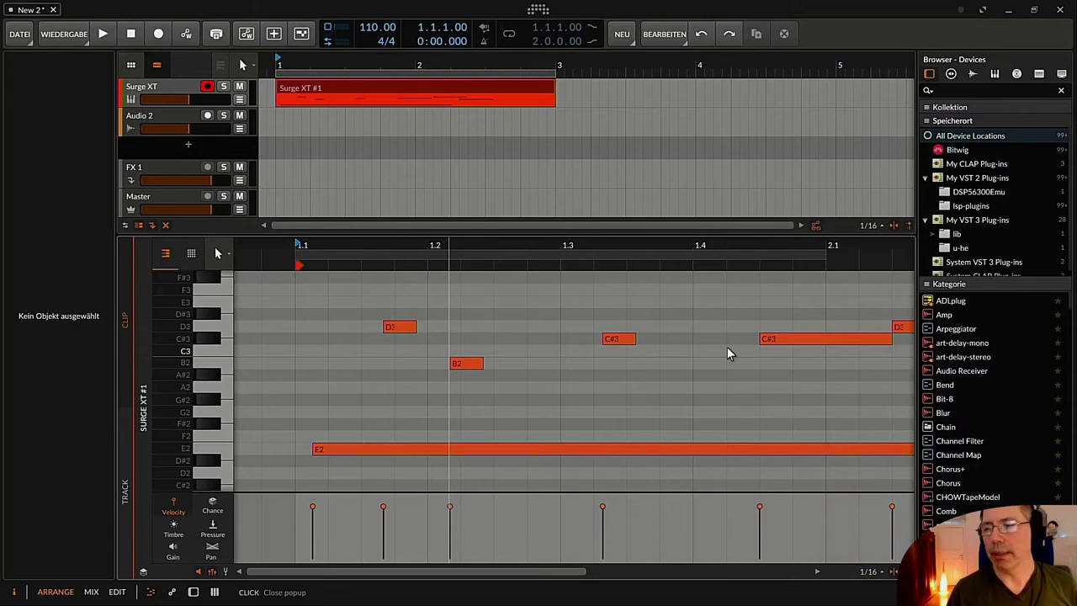
{"action": "left_click", "coordinate": [706, 368]}
{"action": "left_click_drag", "start_coordinate": [392, 245], "coordinate": [373, 245]}
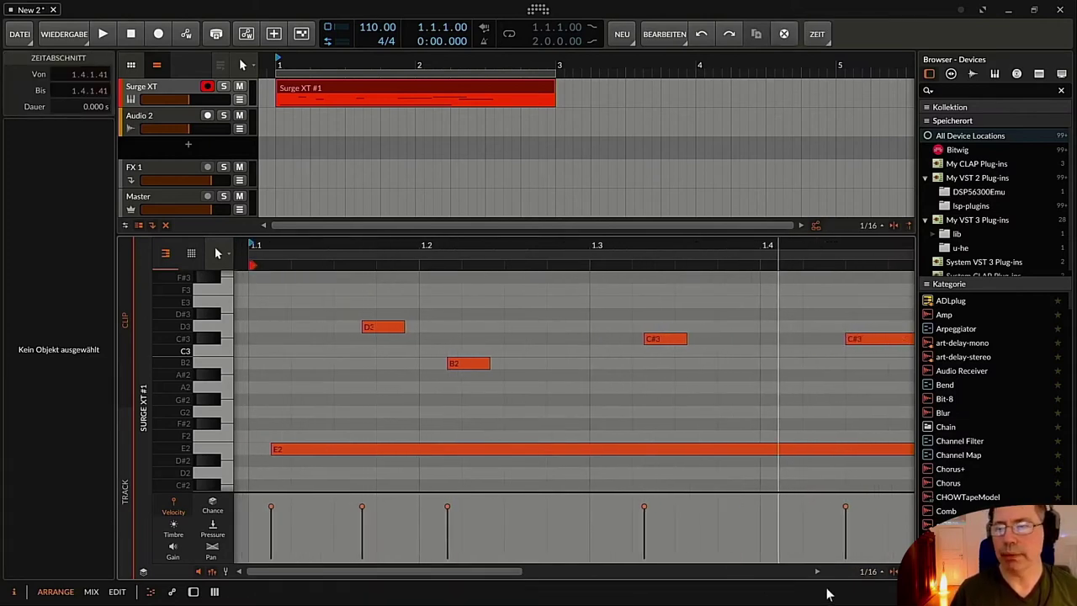
- Try a fixed 1/64 grid in the note editor, and turn on the adaptive grid
{"action": "left_click", "coordinate": [870, 571]}
{"action": "left_click_drag", "start_coordinate": [852, 449], "coordinate": [853, 426]}
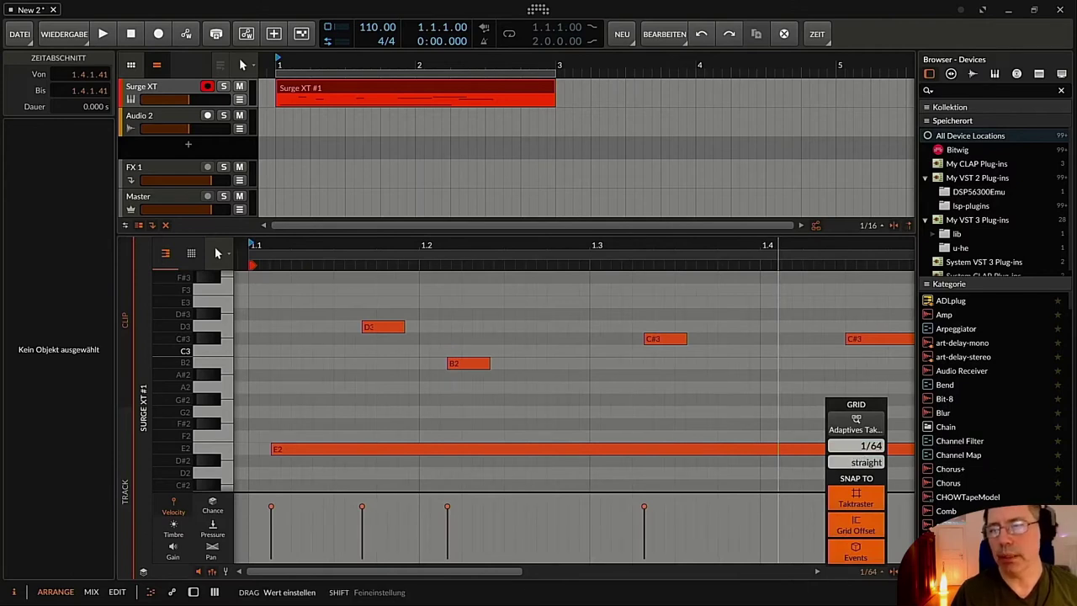
{"action": "left_click", "coordinate": [854, 425]}
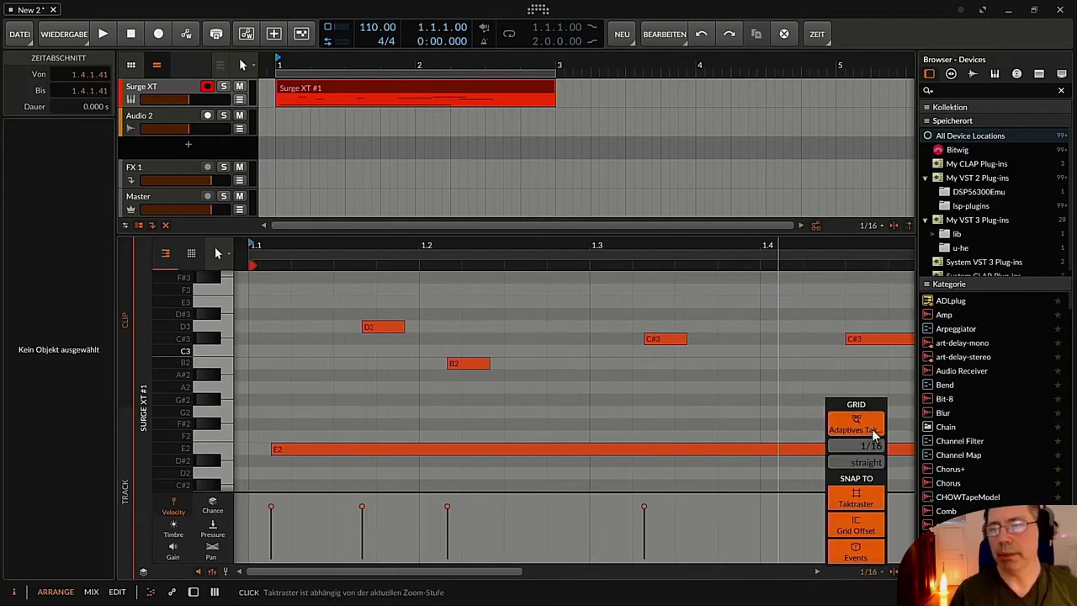
{"action": "left_click", "coordinate": [517, 243]}
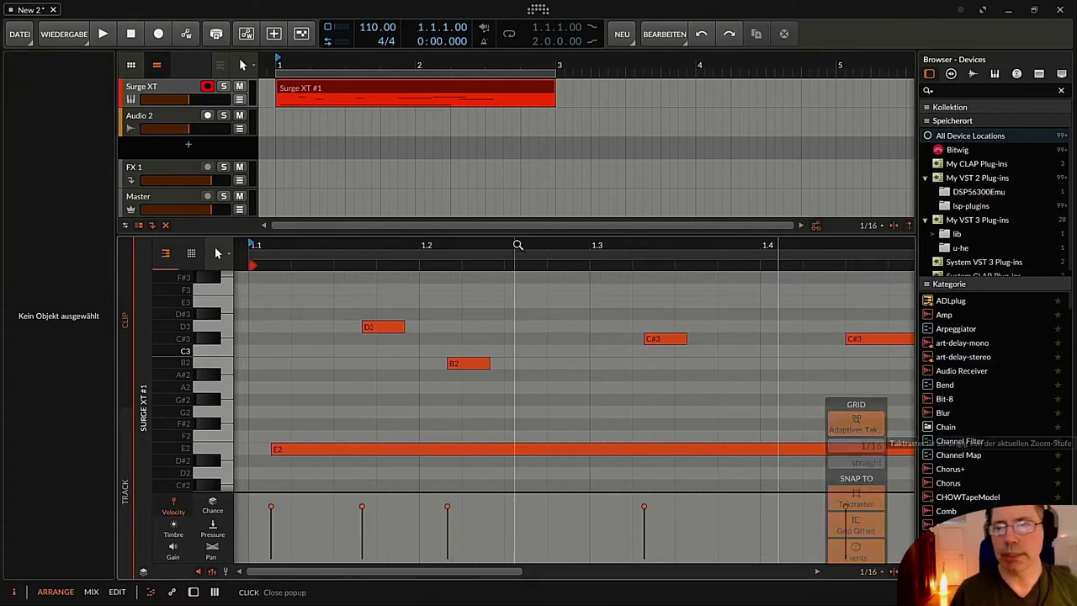
- Examine how the adaptive grid resolution follows the zoom level along the clip's timeline
{"action": "left_click_drag", "start_coordinate": [517, 244], "coordinate": [594, 244]}
{"action": "left_click_drag", "start_coordinate": [471, 243], "coordinate": [480, 351]}
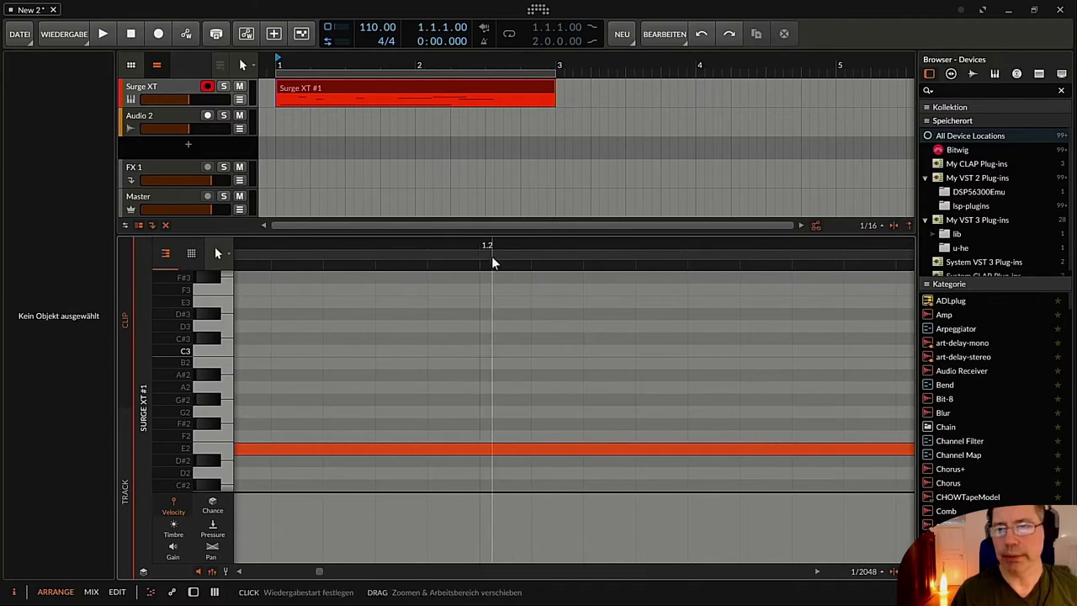
{"action": "left_click_drag", "start_coordinate": [481, 246], "coordinate": [511, 156]}
{"action": "left_click", "coordinate": [406, 301]}
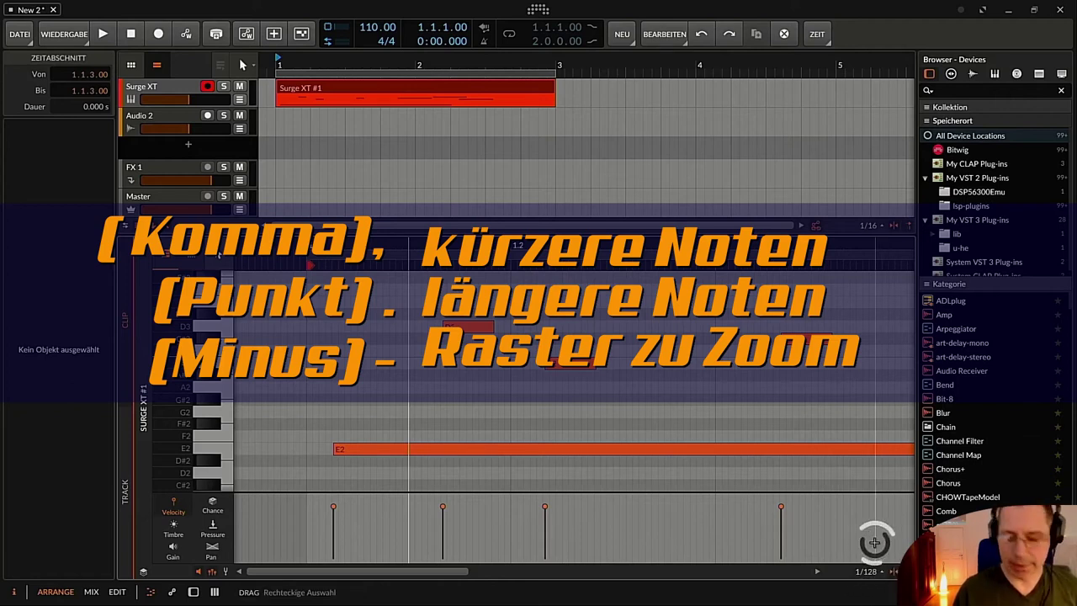
- Refine the note editor's grid to 1/4096, and coarsen it to 1/1
{"action": "key", "text": "comma"}
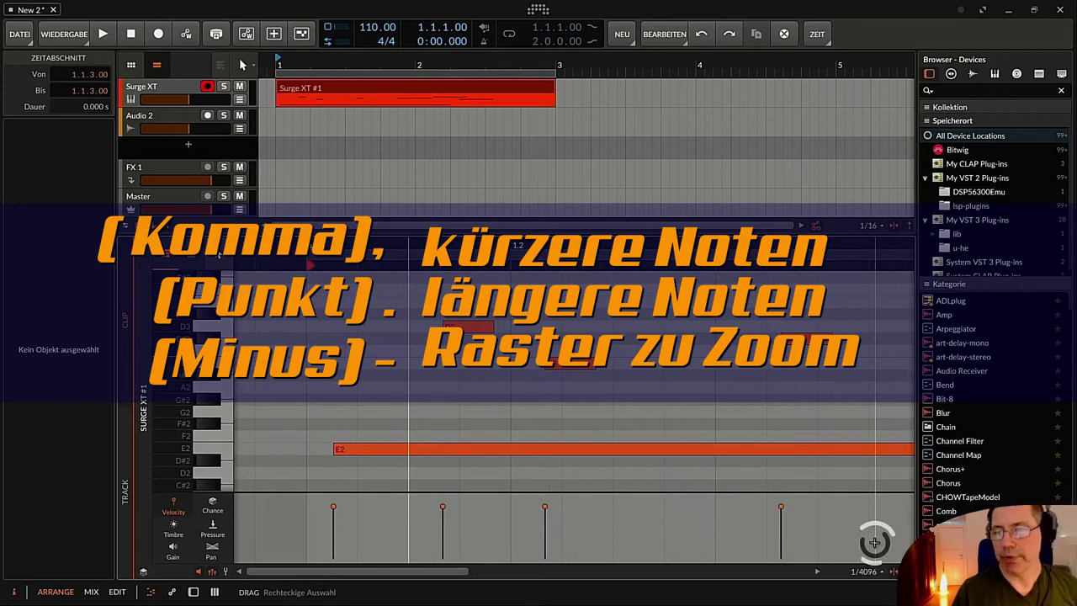
{"action": "key", "text": "minus"}
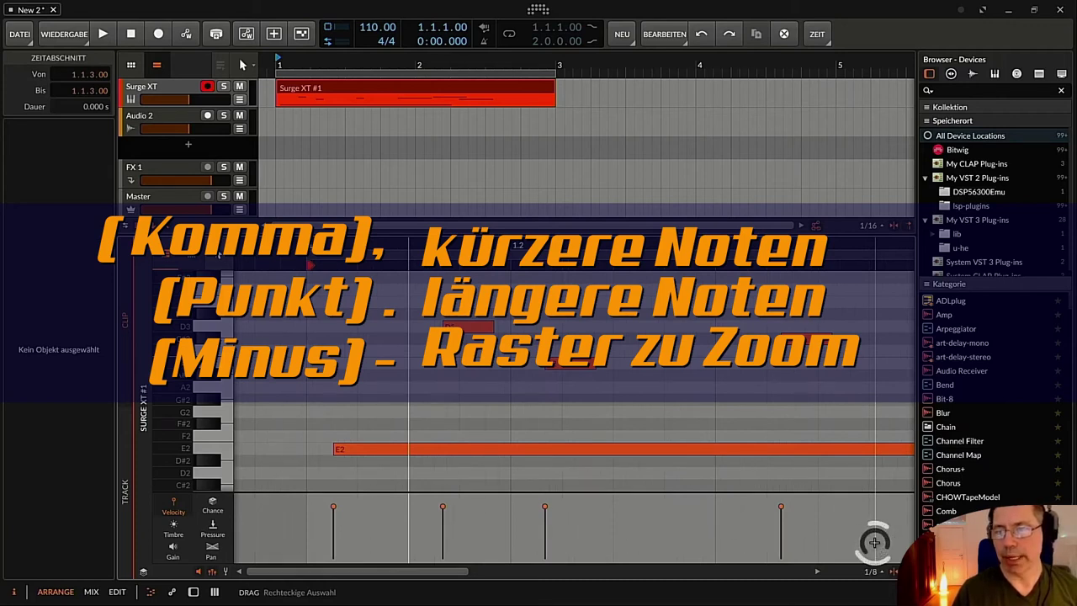
{"action": "key", "text": "period"}
{"action": "key", "text": "period"}
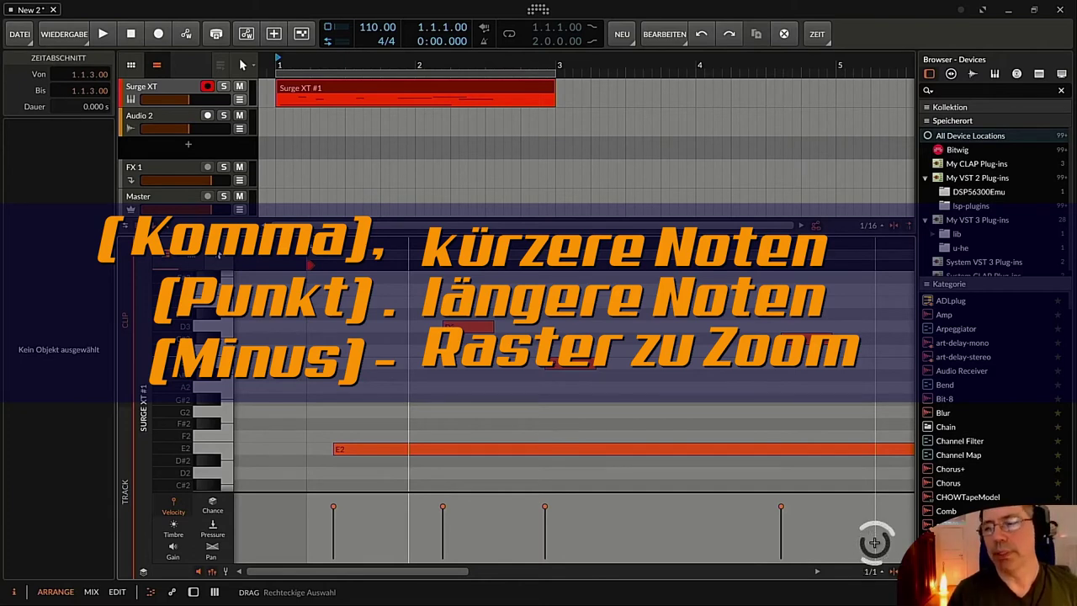
- Refine the note editor's grid through 1/4 to 1/16, and step it coarser and finer again
{"action": "key", "text": "comma"}
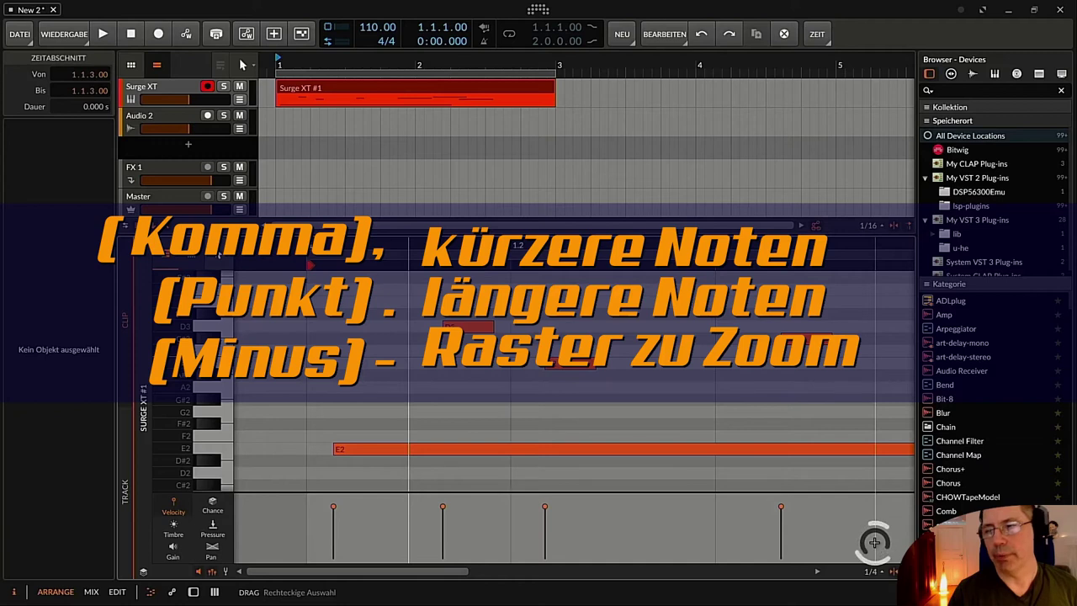
{"action": "key", "text": "comma"}
{"action": "key", "text": "comma"}
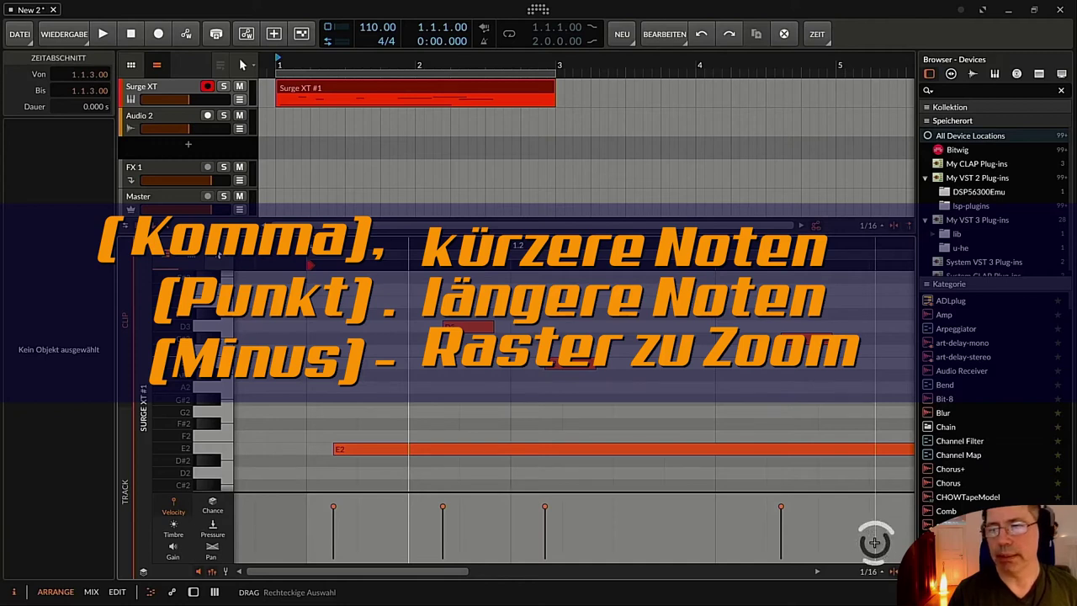
{"action": "key", "text": "period"}
{"action": "key", "text": "period"}
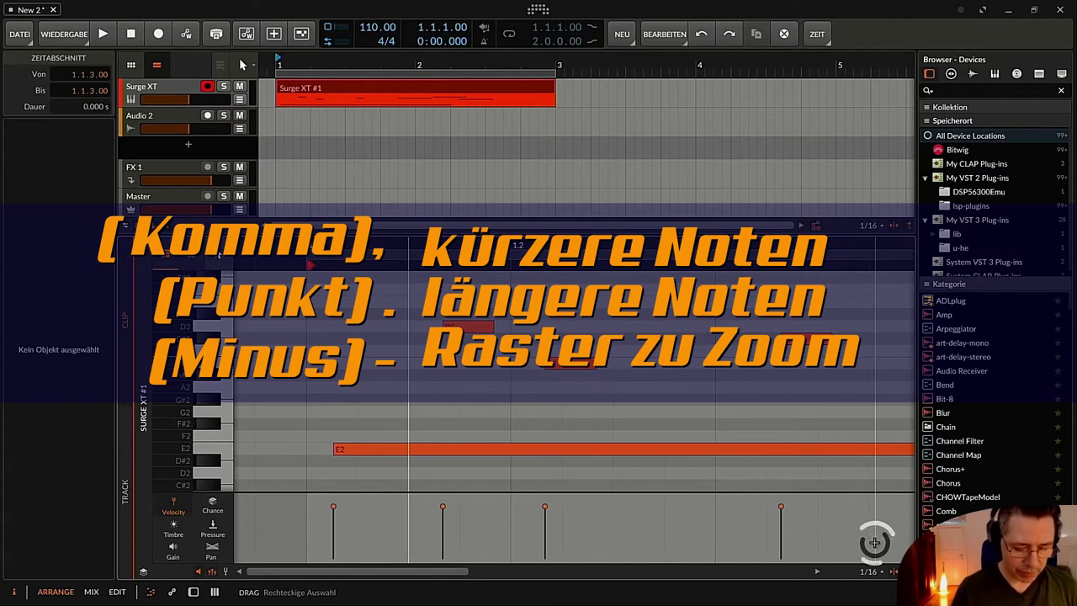
{"action": "key", "text": "comma"}
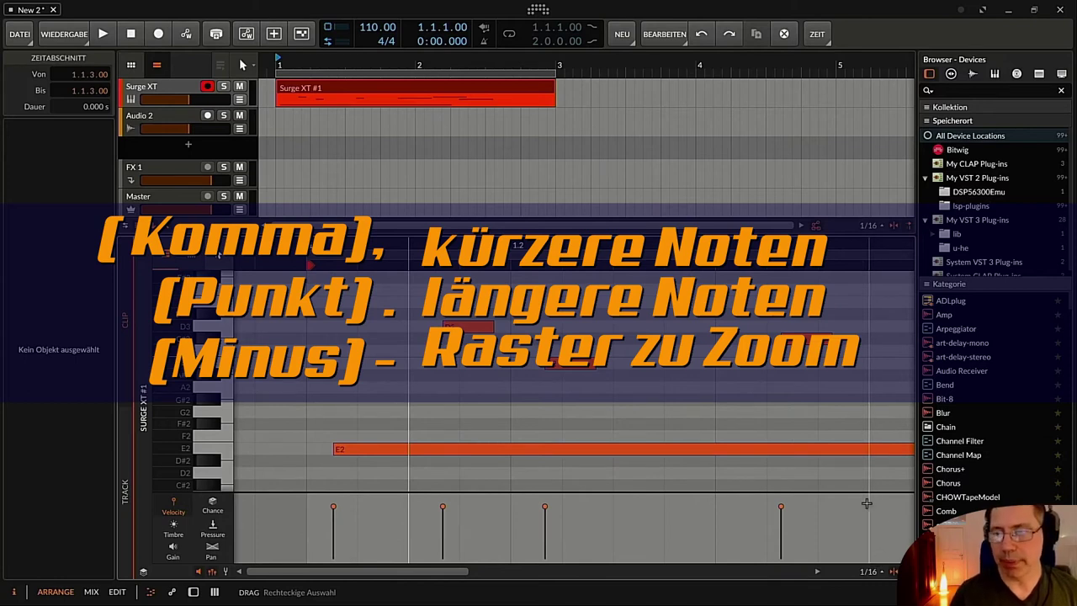
- Toggle the adaptive grid off and on again, checking its state in the grid settings each time
{"action": "left_click", "coordinate": [871, 571]}
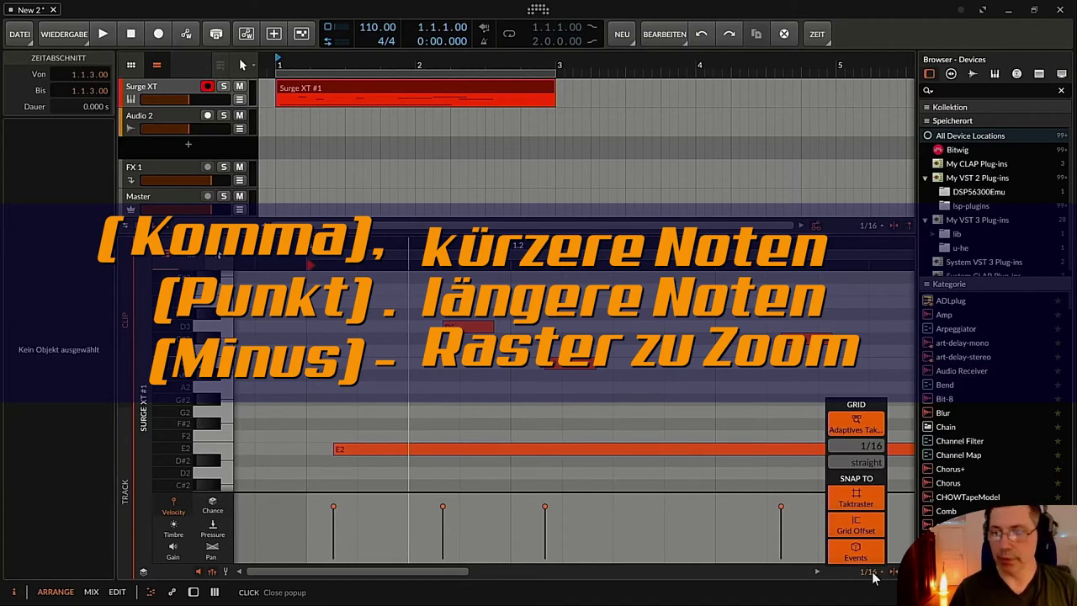
{"action": "left_click", "coordinate": [781, 442]}
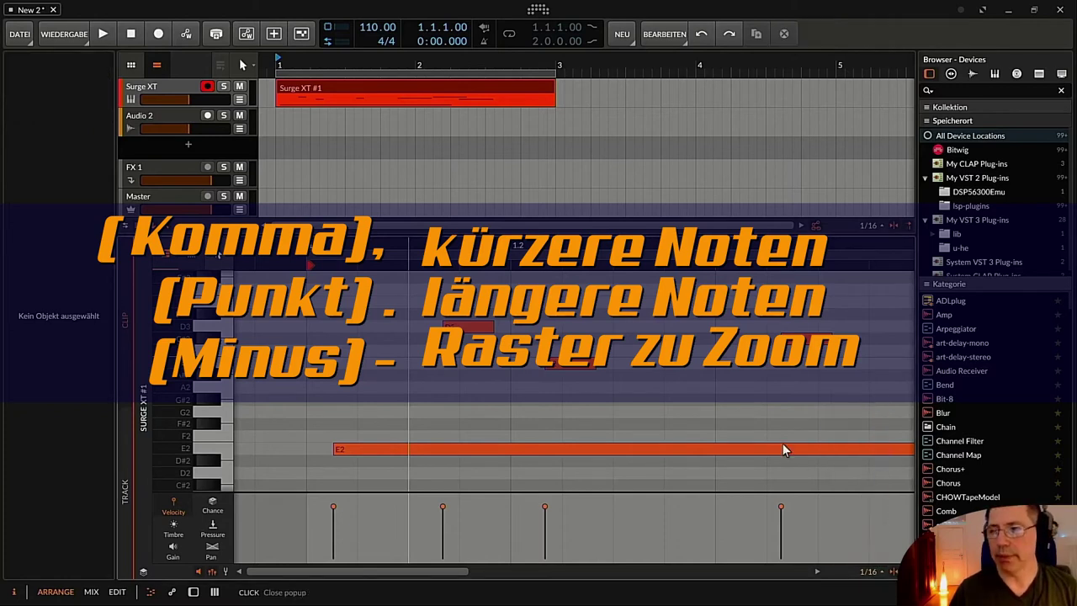
{"action": "left_click", "coordinate": [871, 570]}
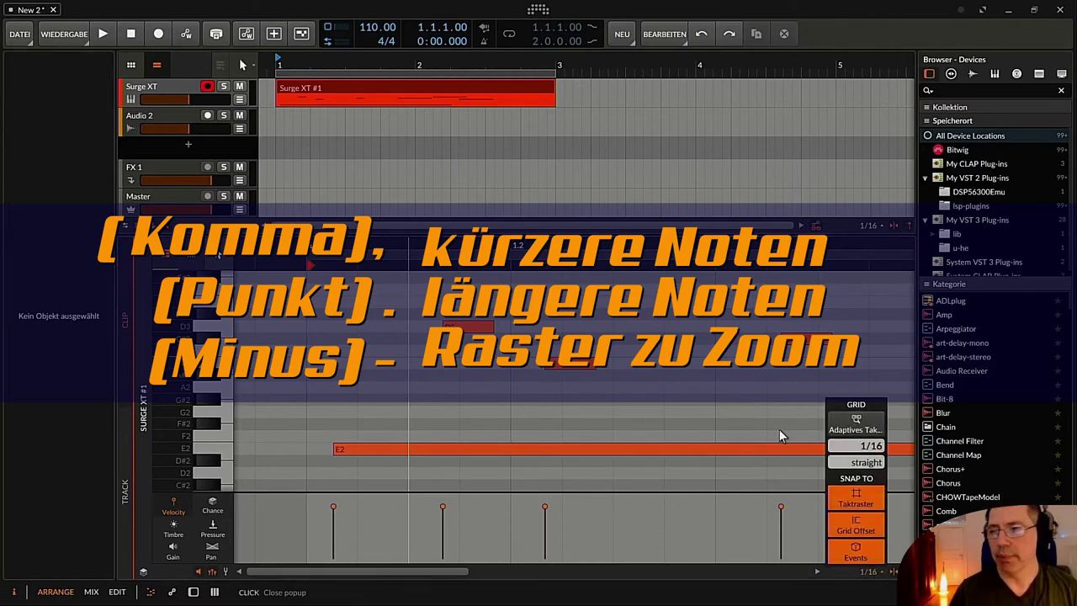
{"action": "left_click", "coordinate": [780, 423]}
{"action": "key", "text": "minus"}
{"action": "left_click", "coordinate": [872, 571]}
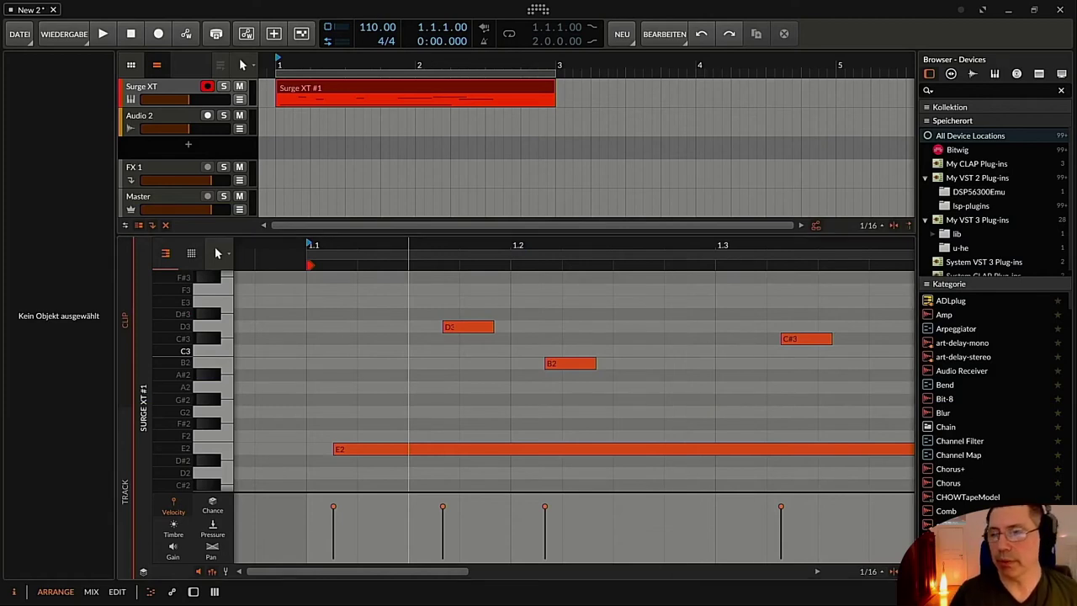
- Turn off the adaptive grid, and switch the 1/16 grid's subdivision to triole and on to quintole
{"action": "left_click", "coordinate": [870, 571]}
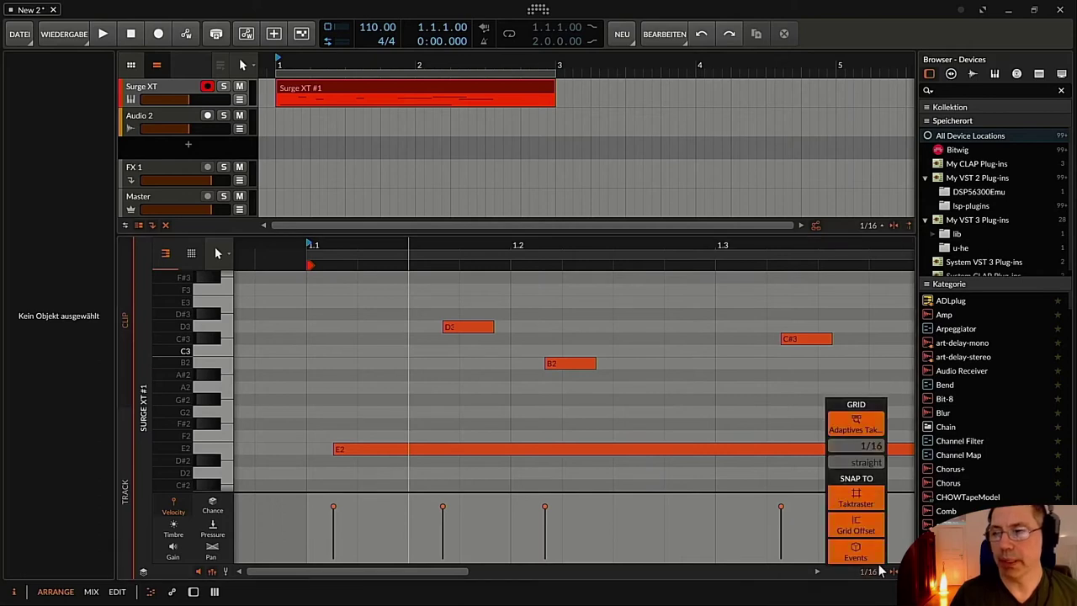
{"action": "mouse_move", "coordinate": [875, 471]}
{"action": "left_mouse_down"}
{"action": "mouse_move", "coordinate": [874, 433]}
{"action": "mouse_move", "coordinate": [874, 467]}
{"action": "left_mouse_up"}
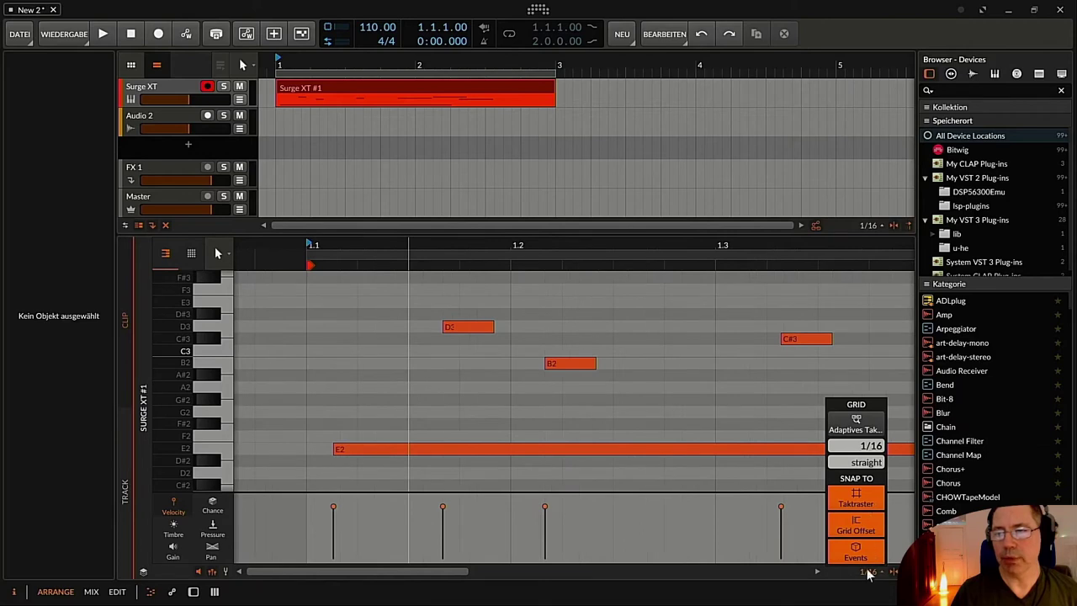
{"action": "left_click_drag", "start_coordinate": [875, 464], "coordinate": [875, 454]}
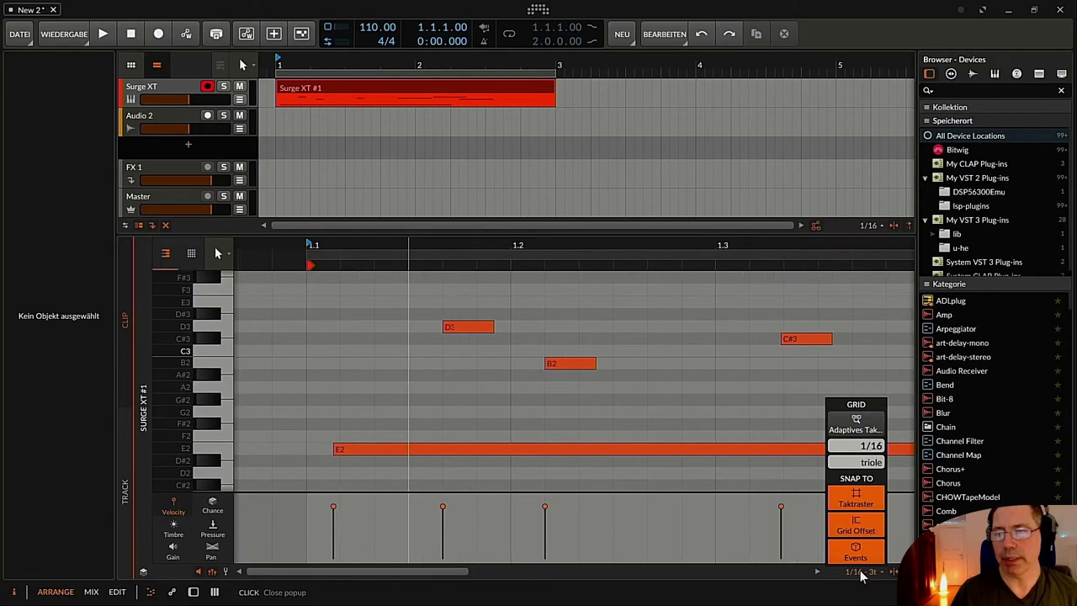
{"action": "left_click_drag", "start_coordinate": [875, 462], "coordinate": [874, 452]}
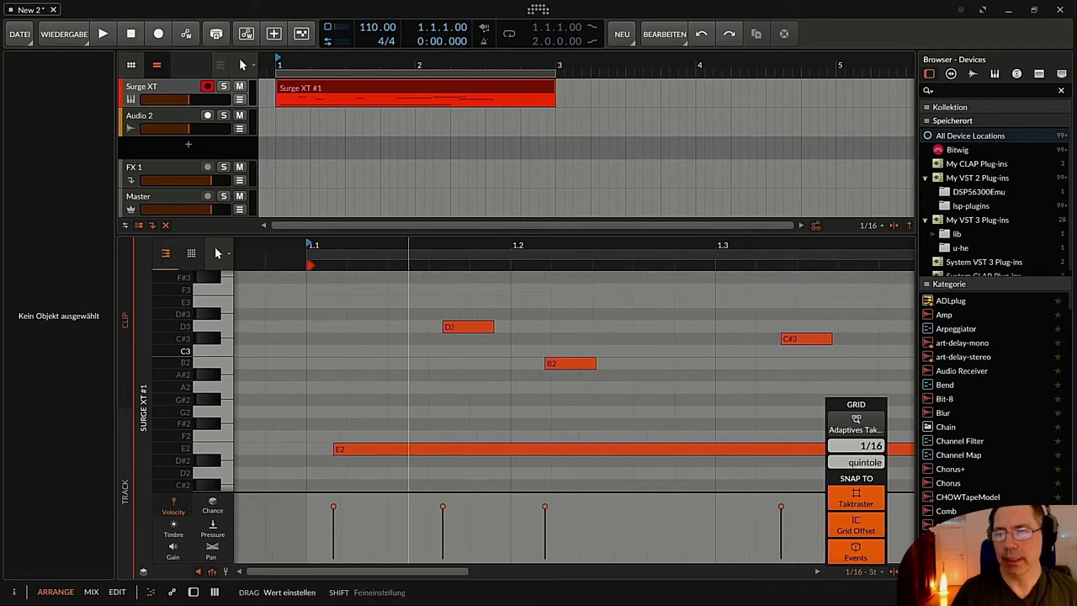
- Switch the 1/16 grid's subdivision to septole, and reset it to the straight 1/16 grid
{"action": "left_click_drag", "start_coordinate": [872, 462], "coordinate": [868, 469]}
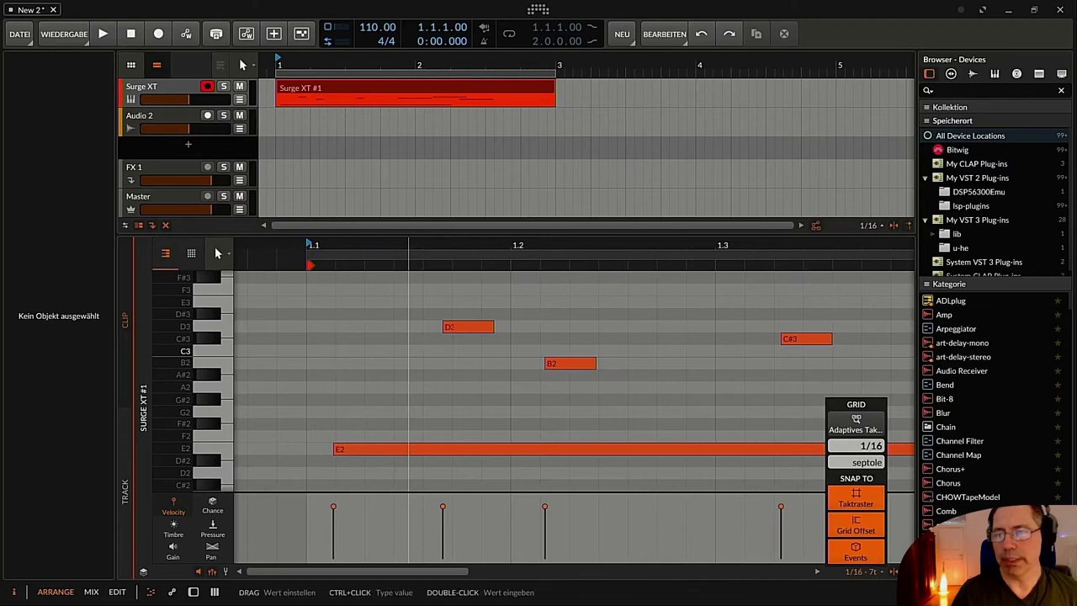
{"action": "left_click", "coordinate": [639, 387]}
{"action": "left_click", "coordinate": [638, 379]}
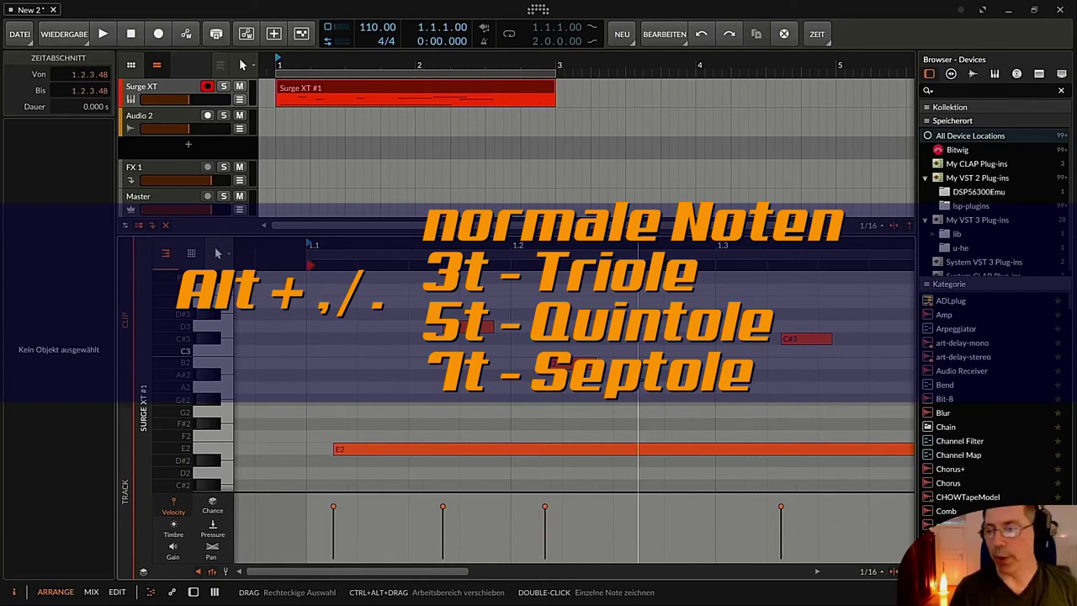
- Cycle the 1/16 grid's subdivision through triole, quintole and septole, and step it back to straight notes
{"action": "key", "text": "alt+period"}
{"action": "key", "text": "alt+period"}
{"action": "key", "text": "alt+period"}
{"action": "key", "text": "alt+period"}
{"action": "key", "text": "alt+period"}
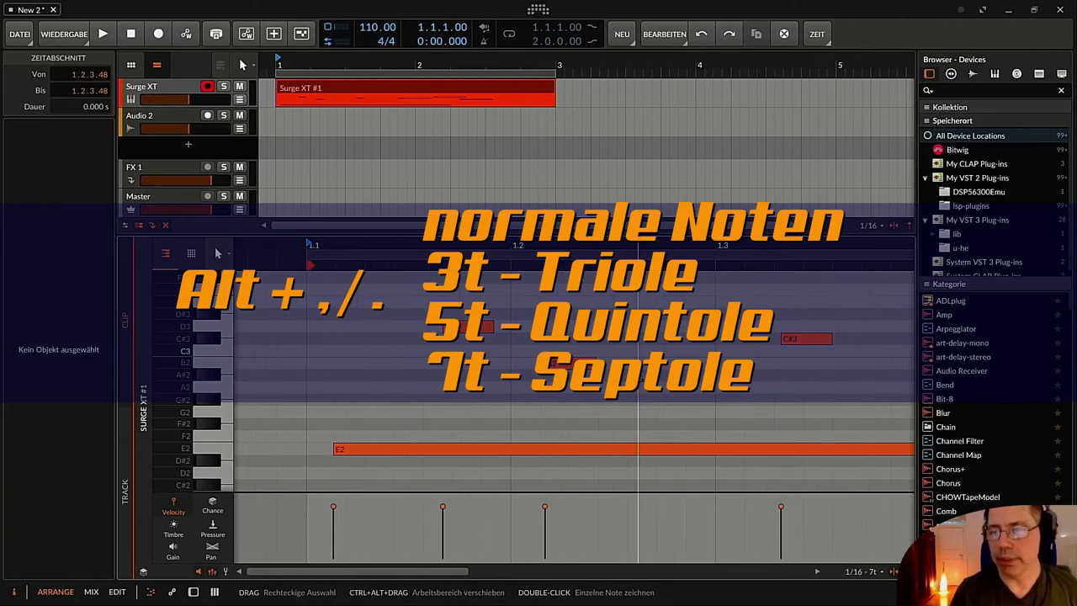
{"action": "key", "text": "alt+period"}
{"action": "key", "text": "alt+period"}
{"action": "key", "text": "alt+period"}
{"action": "key", "text": "alt+period"}
{"action": "key", "text": "alt+comma"}
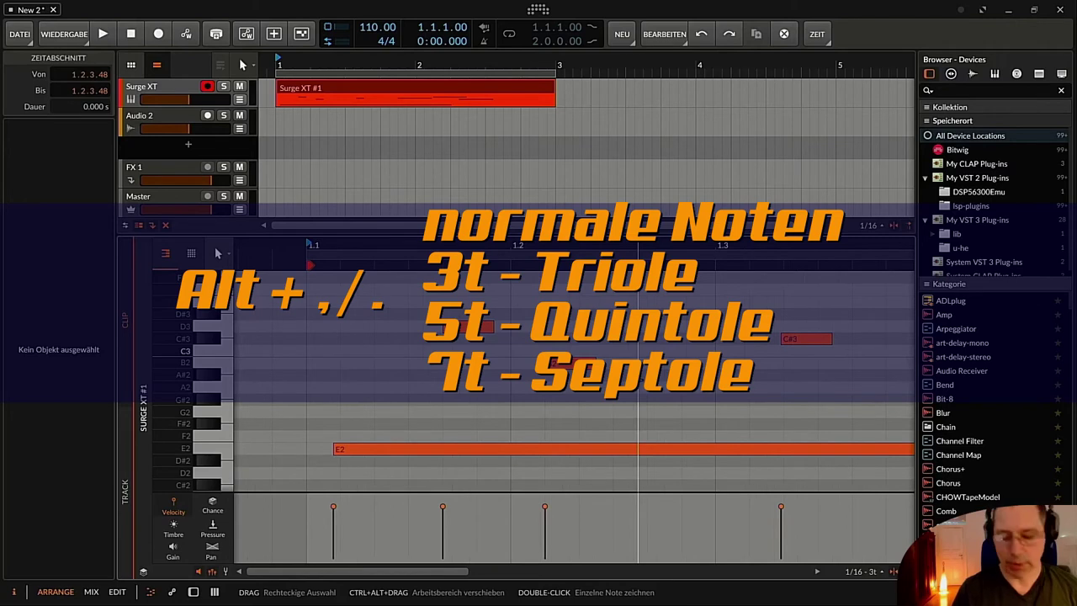
{"action": "key", "text": "alt+comma"}
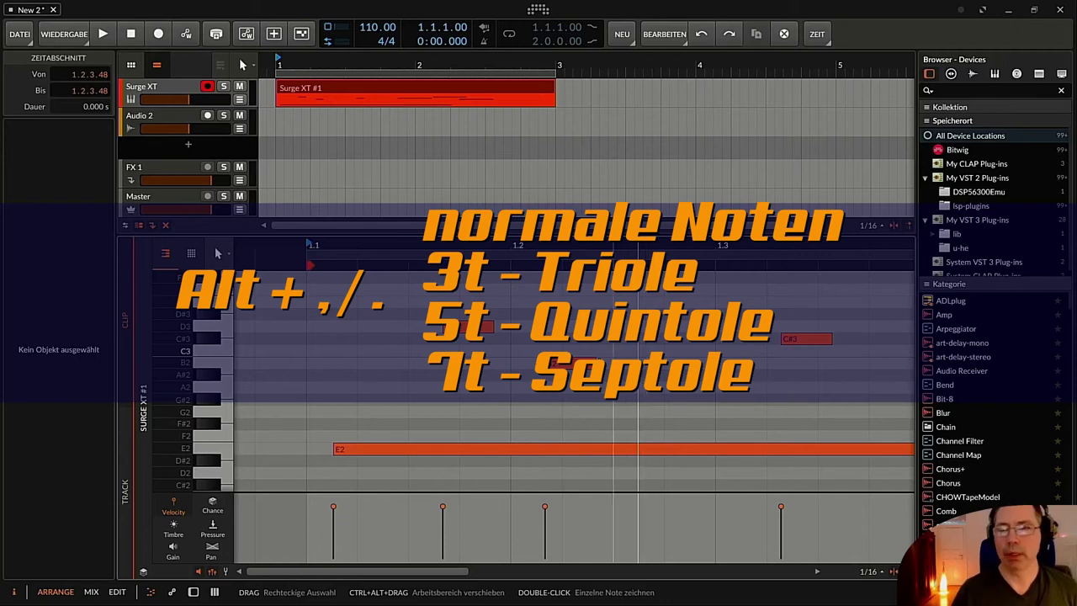
- Enlarge the note editor, and add G2 and A2 notes at 1.1.1.00, each 0.2.1.00 long
{"action": "left_click", "coordinate": [458, 448]}
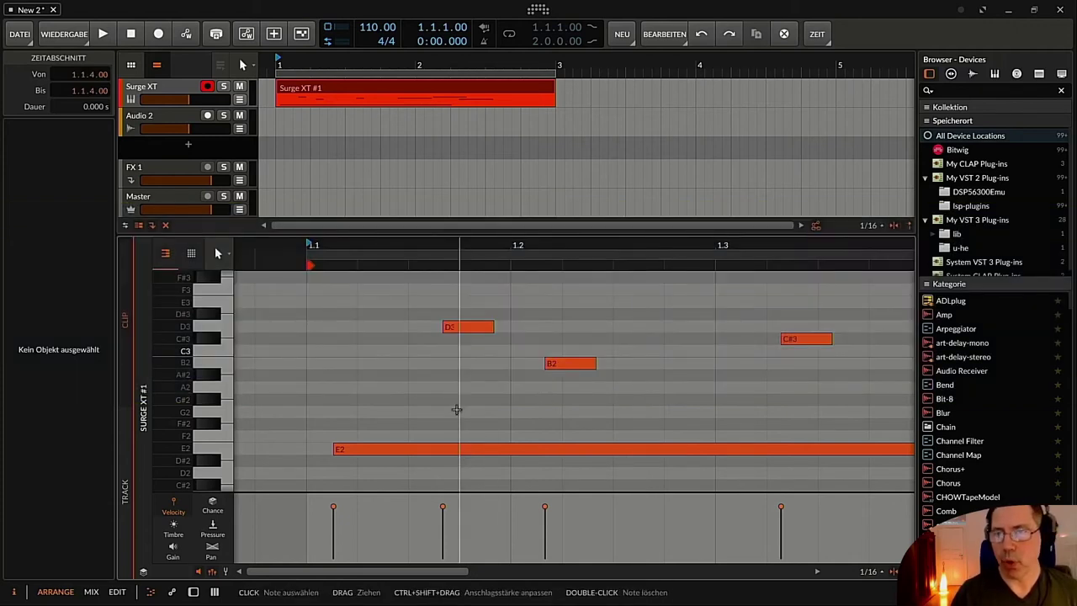
{"action": "left_click_drag", "start_coordinate": [446, 236], "coordinate": [446, 186]}
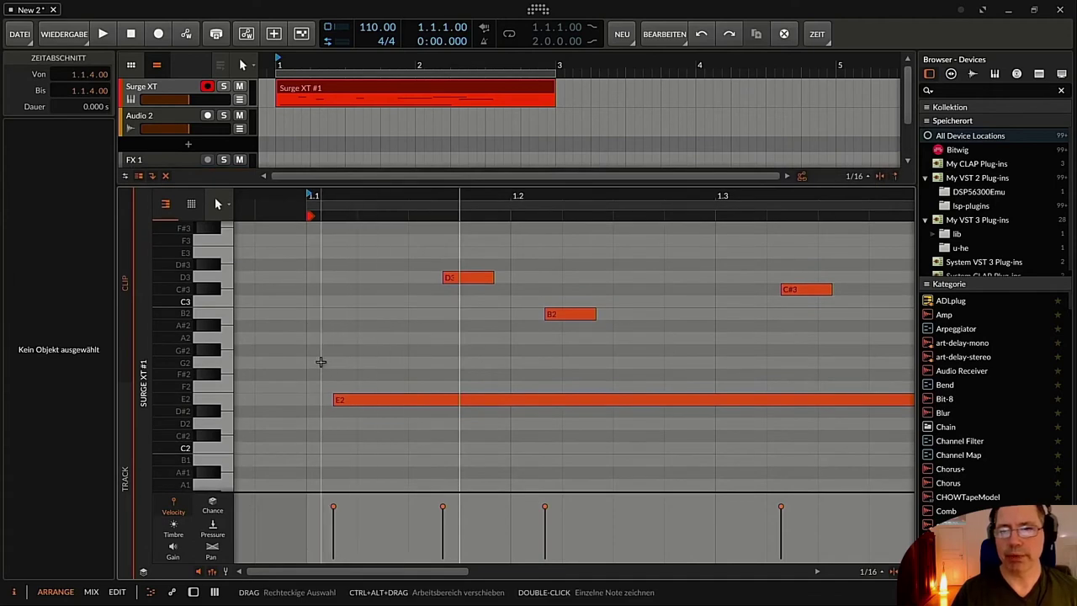
{"action": "double_click", "coordinate": [329, 360]}
{"action": "left_click_drag", "start_coordinate": [354, 363], "coordinate": [761, 370]}
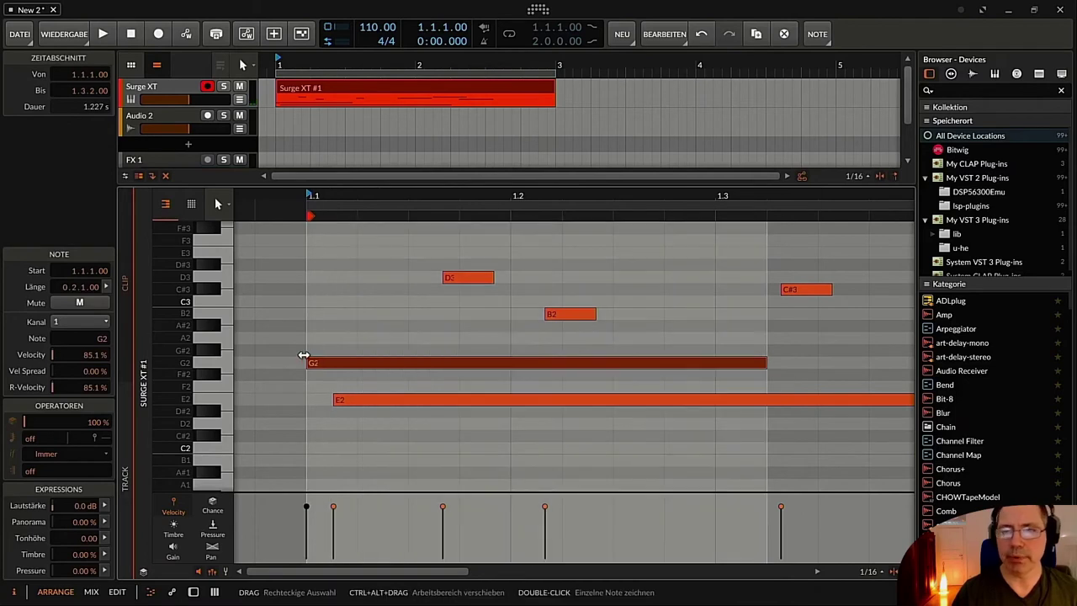
{"action": "double_click", "coordinate": [318, 337]}
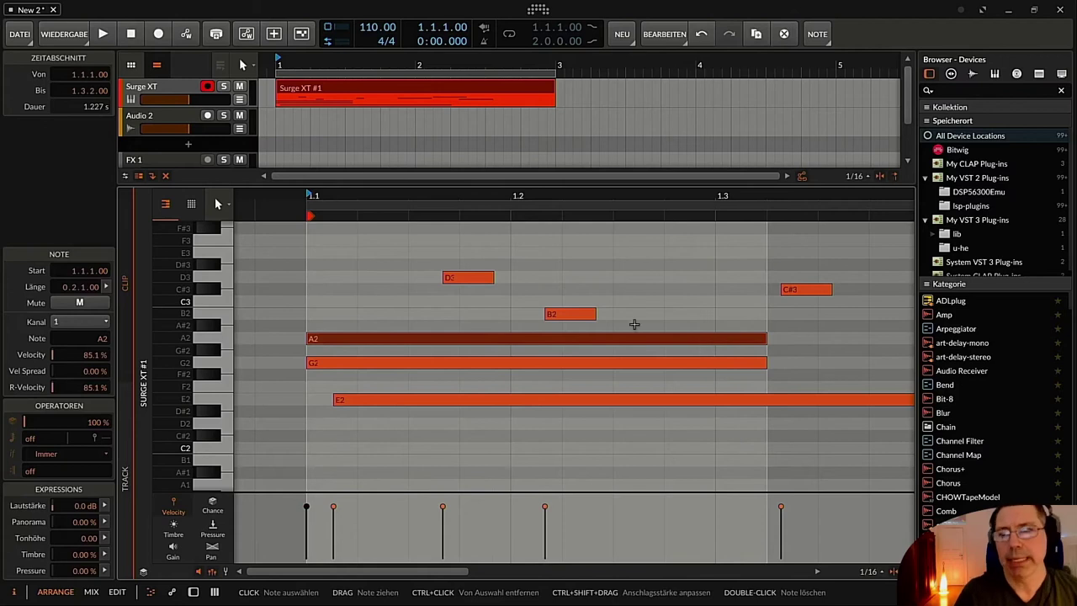
- Replace the A2 note with one drawn freehand with the Pen tool from 1.1.1.00, about 0.0.1.65 long
{"action": "double_click", "coordinate": [471, 340]}
{"action": "key", "text": "2"}
{"action": "mouse_move", "coordinate": [310, 339]}
{"action": "left_mouse_down"}
{"action": "mouse_move", "coordinate": [767, 339]}
{"action": "mouse_move", "coordinate": [392, 339]}
{"action": "left_mouse_up"}
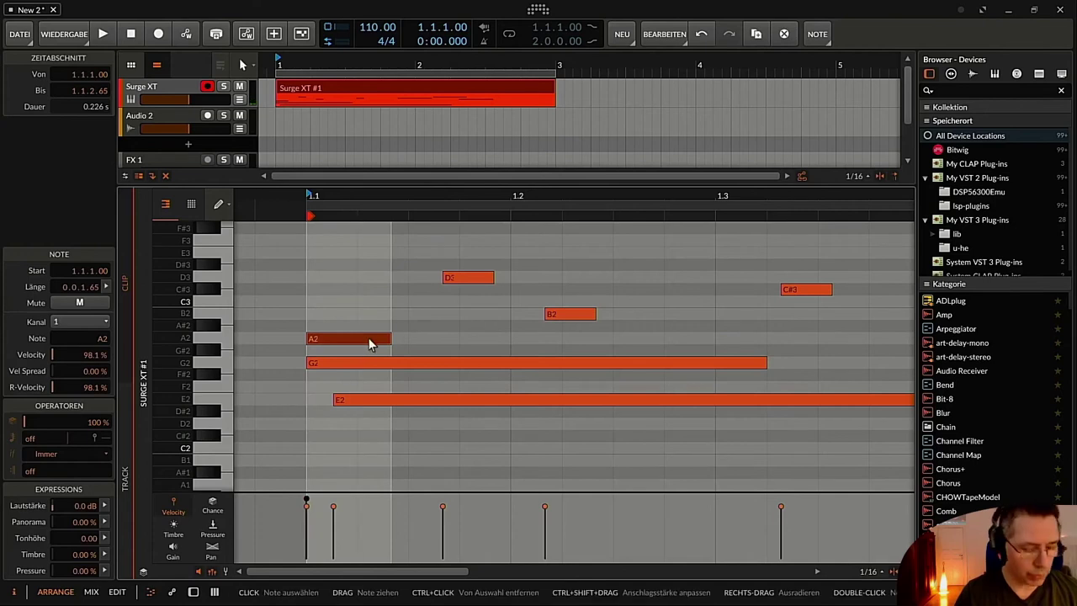
- Delete the pen-drawn A2 note, and add a new A2 note at 1.1.1.00 with a length of 0.2.1.00
{"action": "key", "text": "Delete"}
{"action": "key", "text": "1"}
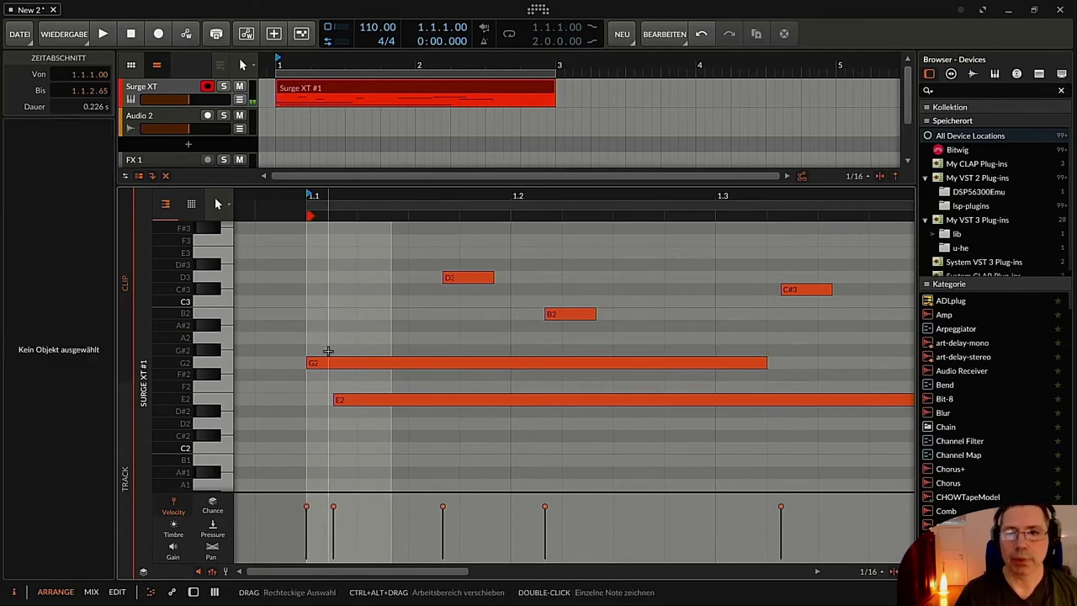
{"action": "double_click", "coordinate": [328, 339]}
{"action": "left_click_drag", "start_coordinate": [392, 344], "coordinate": [767, 344]}
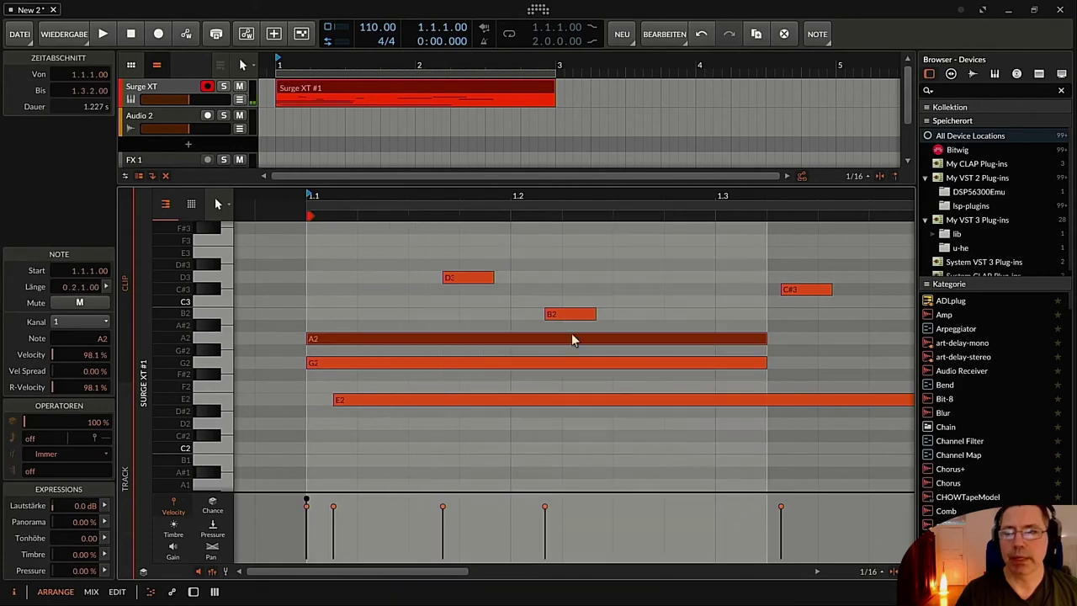
- Delete the long A2, G2 and E2 notes from the clip
{"action": "double_click", "coordinate": [515, 338]}
{"action": "left_click", "coordinate": [482, 365]}
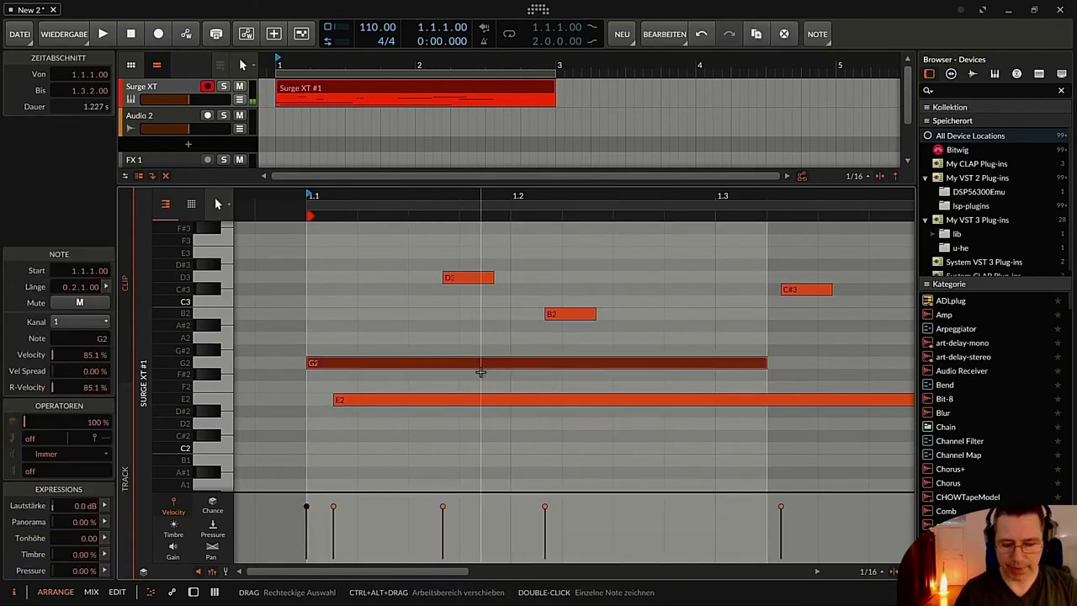
{"action": "double_click", "coordinate": [476, 367]}
{"action": "double_click", "coordinate": [454, 401]}
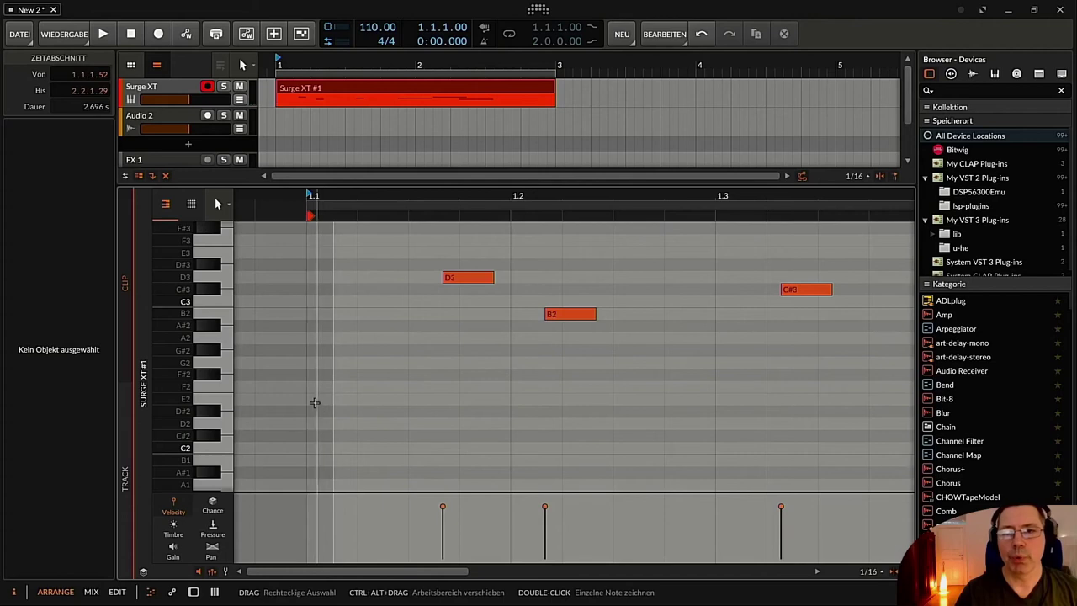
- Add E2 and F#2 notes at 1.1.1.00, each 0.2.1.00 long
{"action": "double_click", "coordinate": [311, 399]}
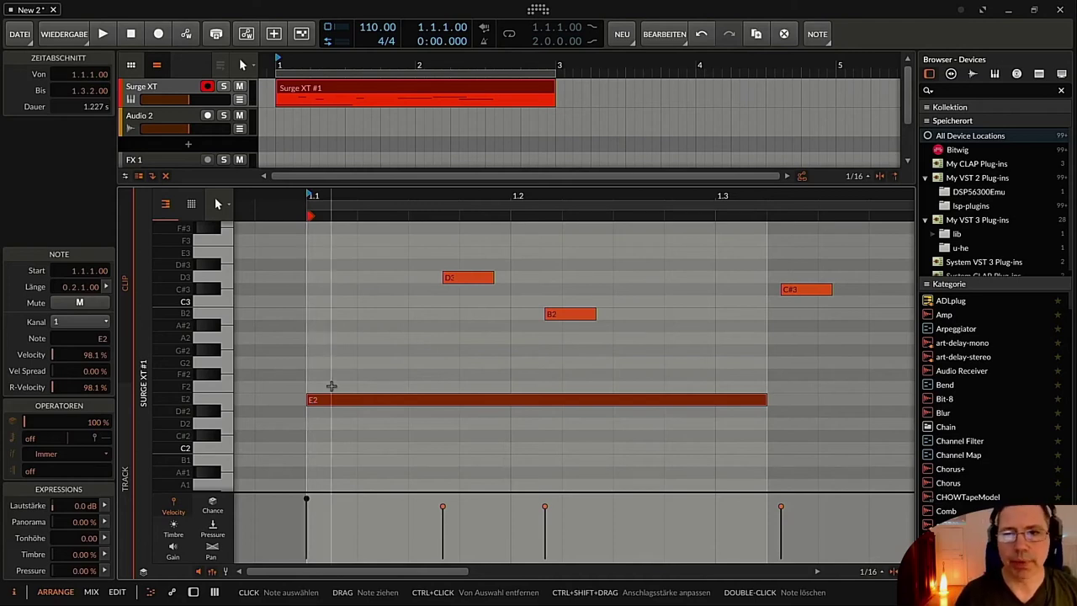
{"action": "double_click", "coordinate": [323, 376]}
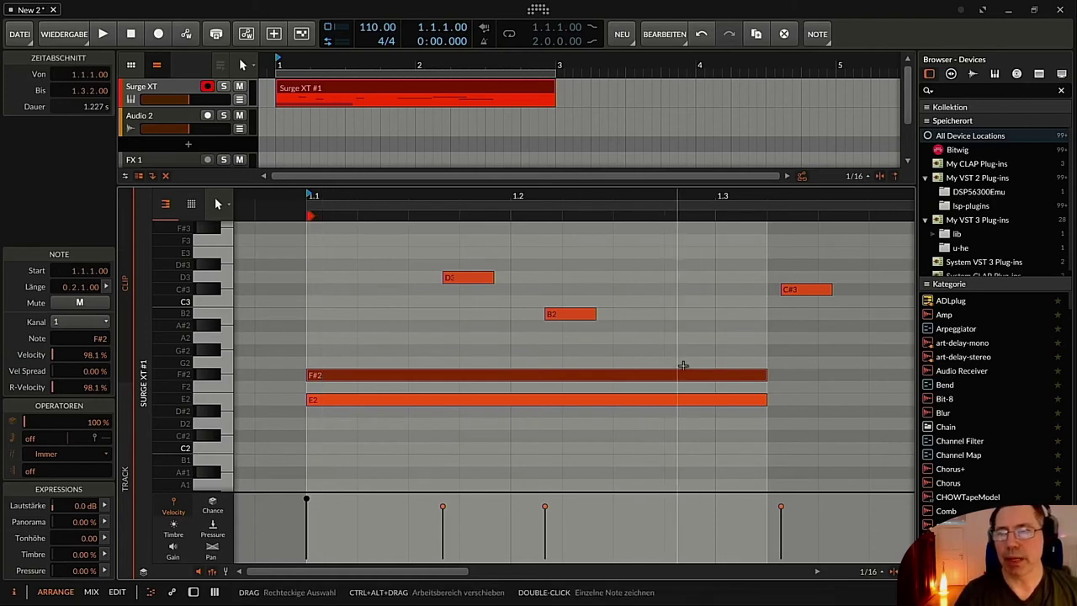
{"action": "mouse_move", "coordinate": [762, 373]}
{"action": "left_mouse_down"}
{"action": "mouse_move", "coordinate": [383, 355]}
{"action": "mouse_move", "coordinate": [747, 372]}
{"action": "left_mouse_up"}
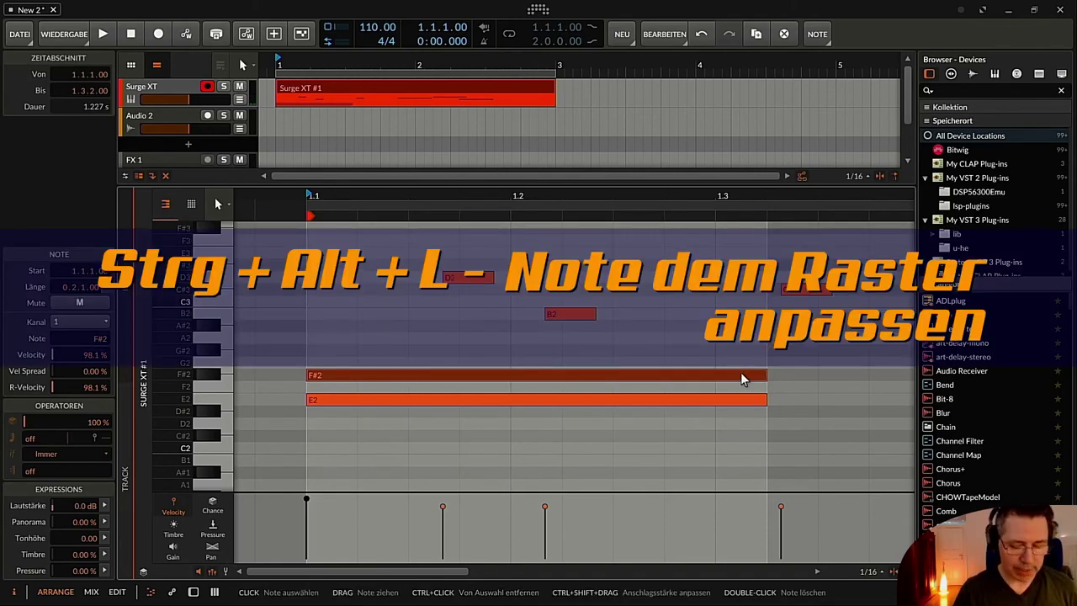
- Fit the F#2 note's length to the 1/16 grid, and fit it again with the grid coarsened to 1/1
{"action": "key", "text": "ctrl+alt+l"}
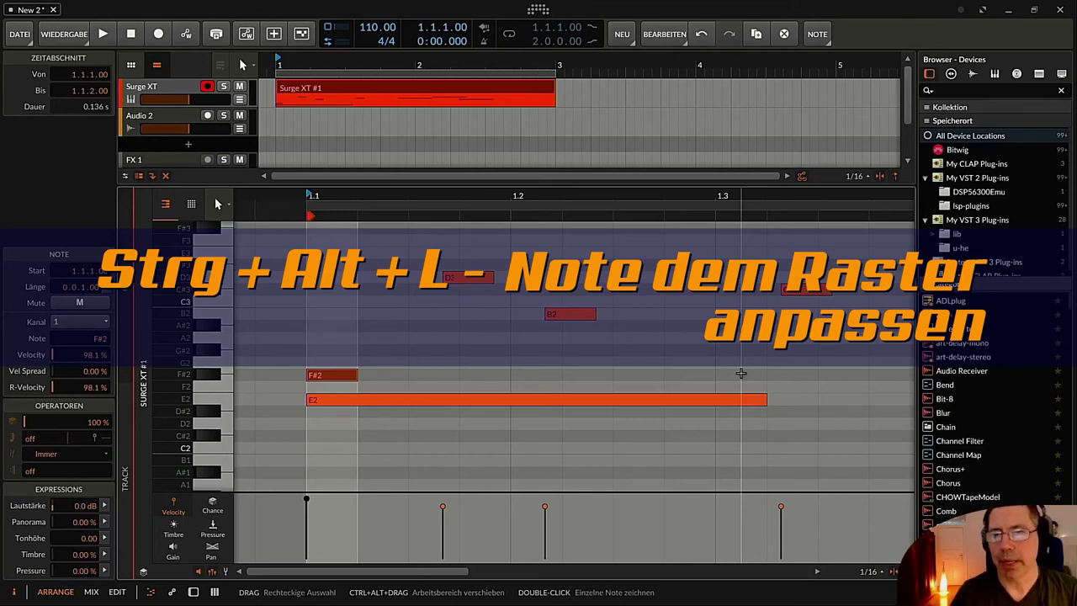
{"action": "key", "text": "comma"}
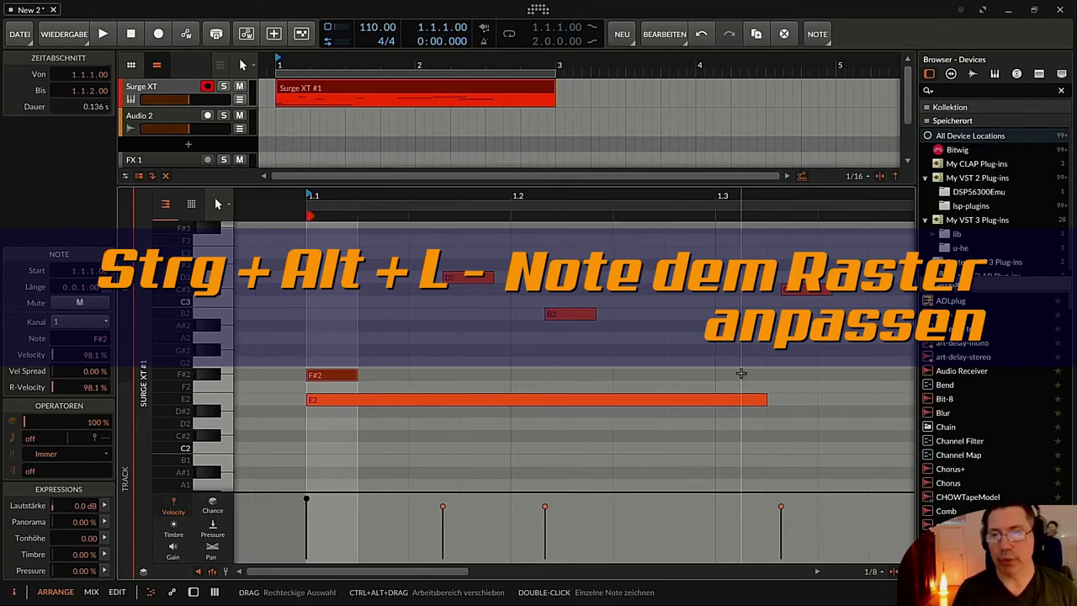
{"action": "key", "text": "comma"}
{"action": "key", "text": "comma"}
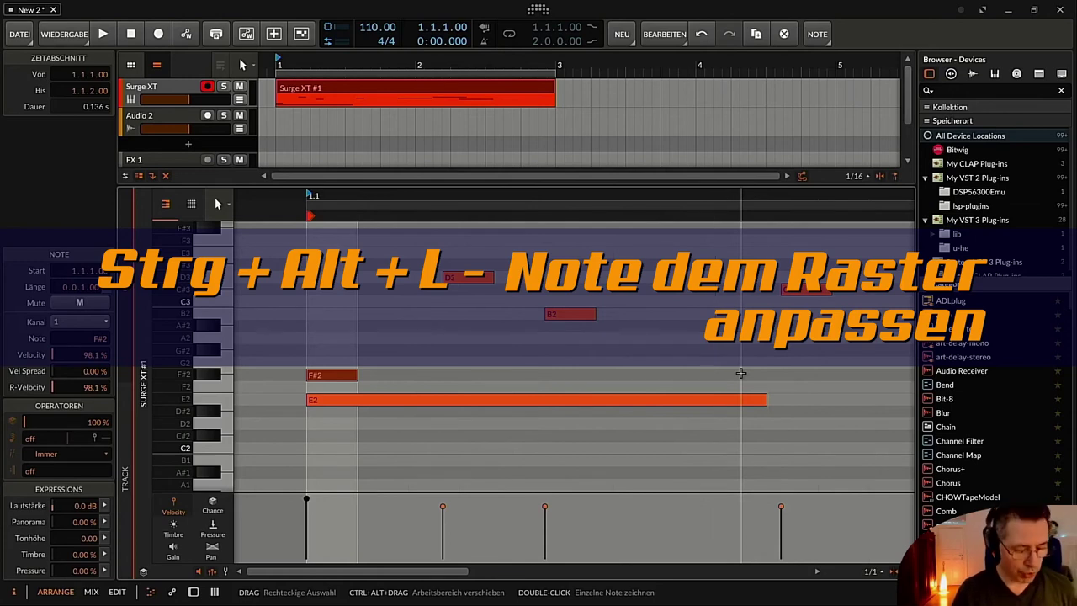
{"action": "key", "text": "ctrl+alt+l"}
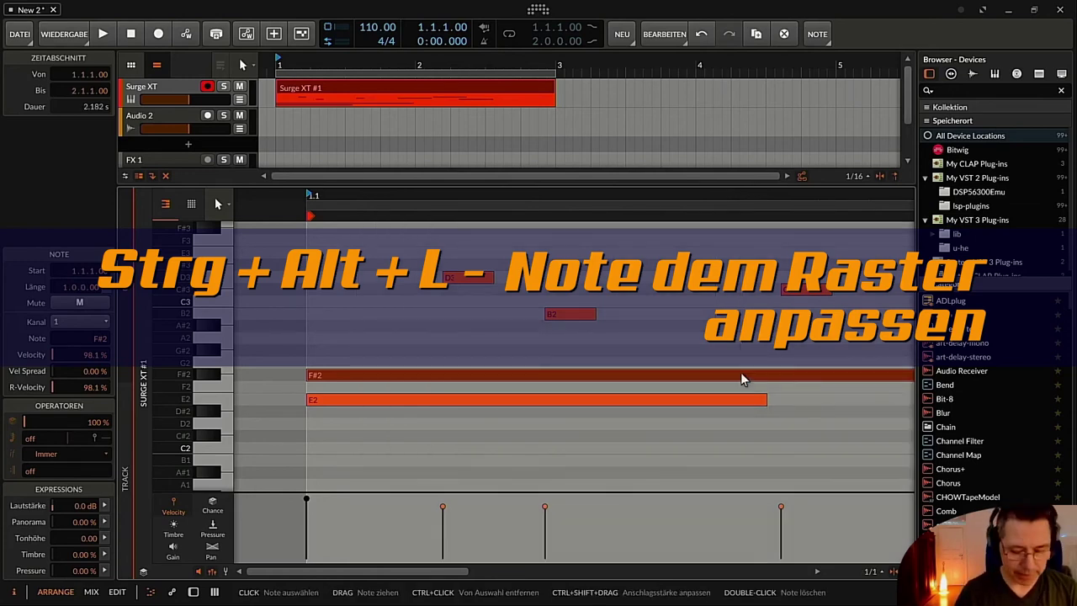
- Refine the grid to 1/4, and fit the F#2 note's length to it
{"action": "key", "text": "period"}
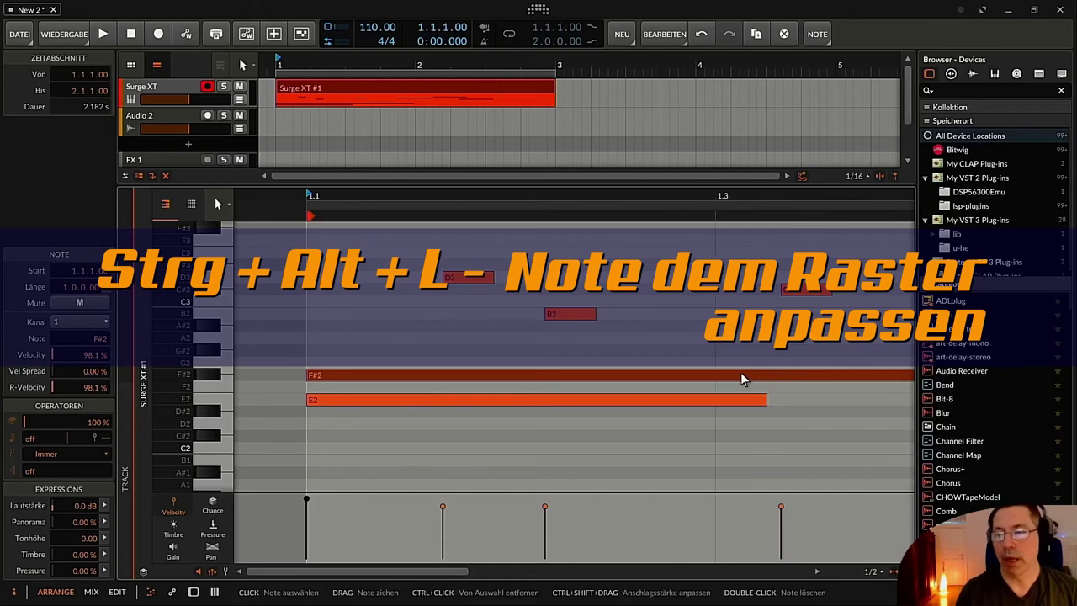
{"action": "key", "text": "period"}
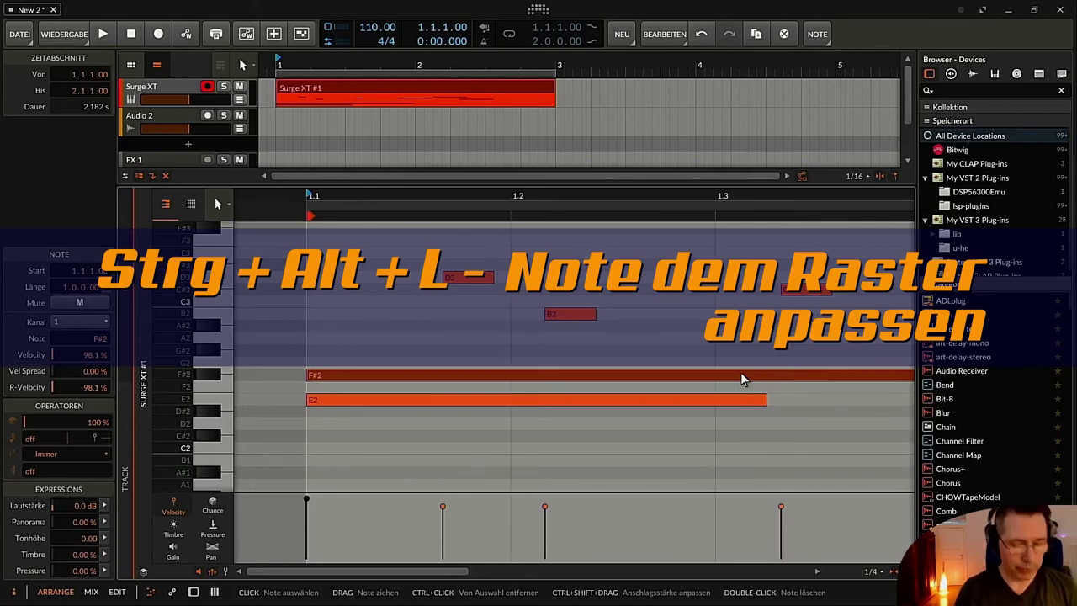
{"action": "key", "text": "ctrl+alt+l"}
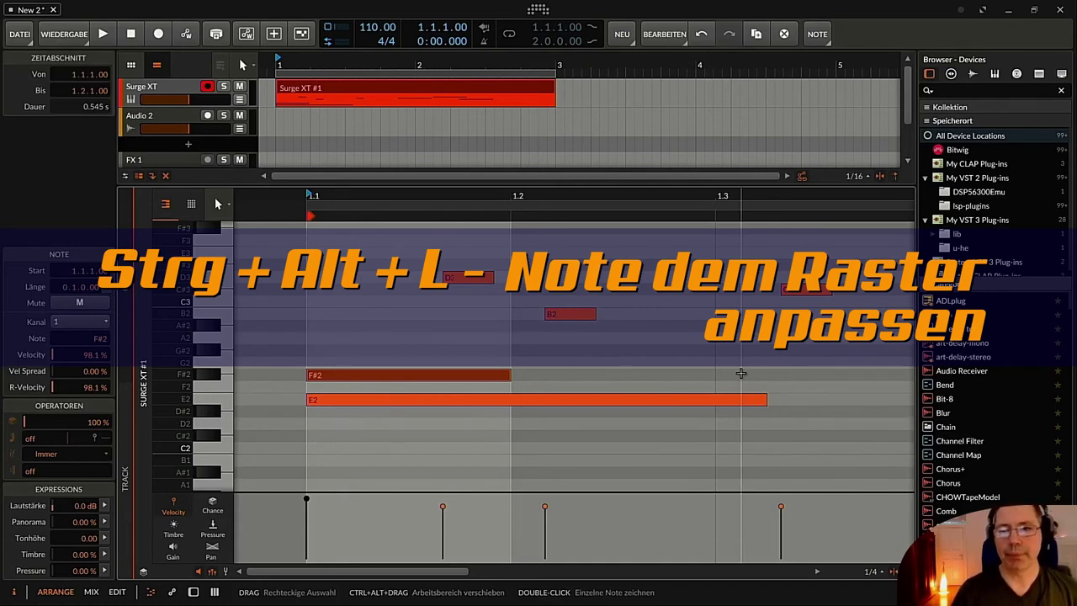
- Move the F#2 note so that it starts at 1.1.3.00
{"action": "left_click_drag", "start_coordinate": [363, 374], "coordinate": [439, 381]}
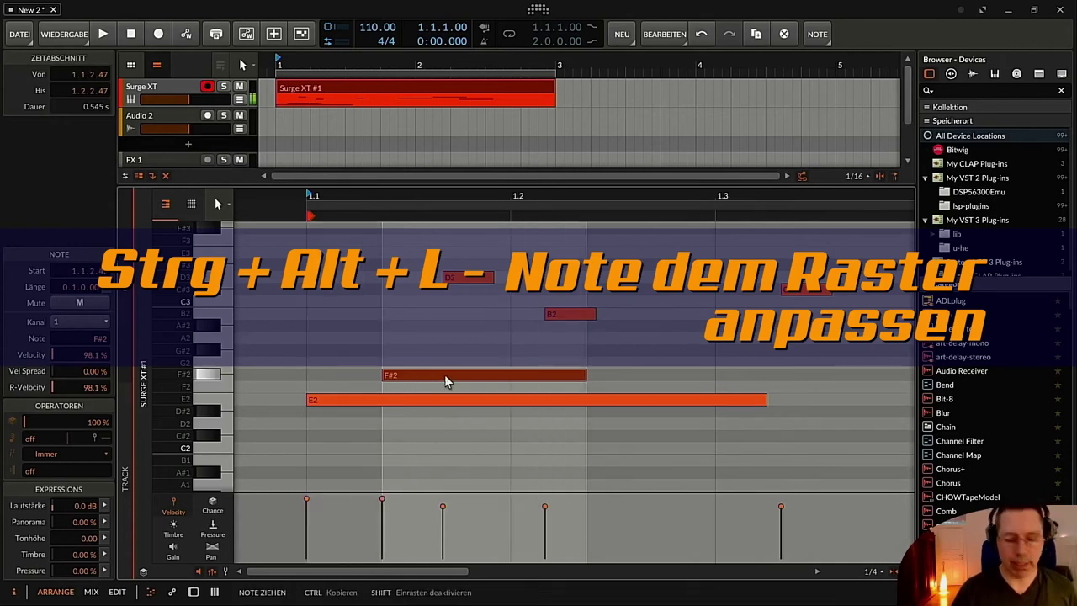
{"action": "left_click_drag", "start_coordinate": [425, 374], "coordinate": [451, 378]}
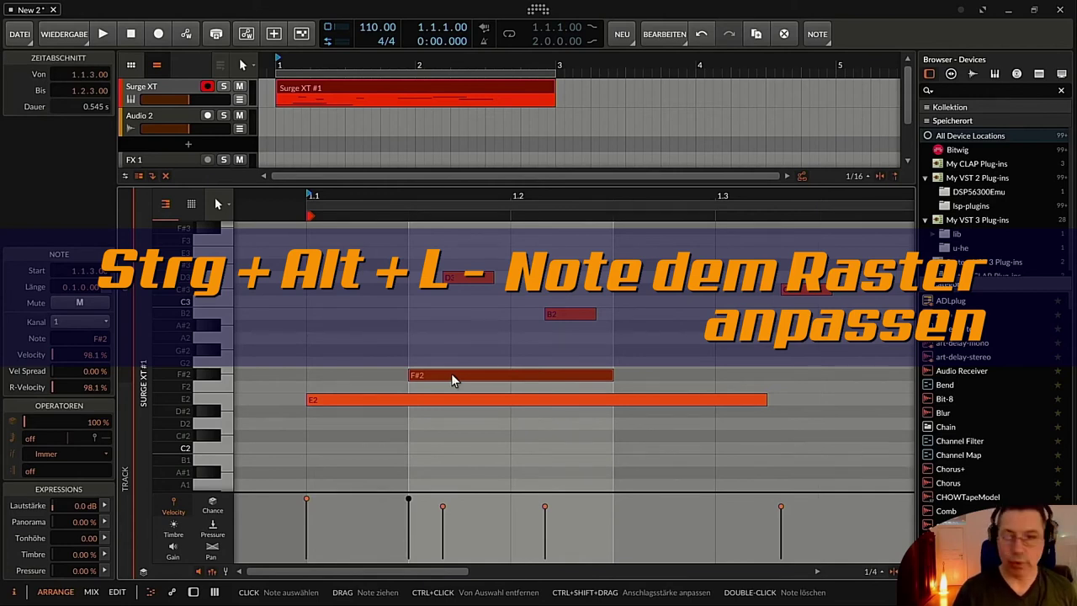
- Fit the F#2 note's length to a 1/2 grid, and fit it again with the grid refined to 1/16
{"action": "key", "text": "comma"}
{"action": "key", "text": "ctrl+alt+l"}
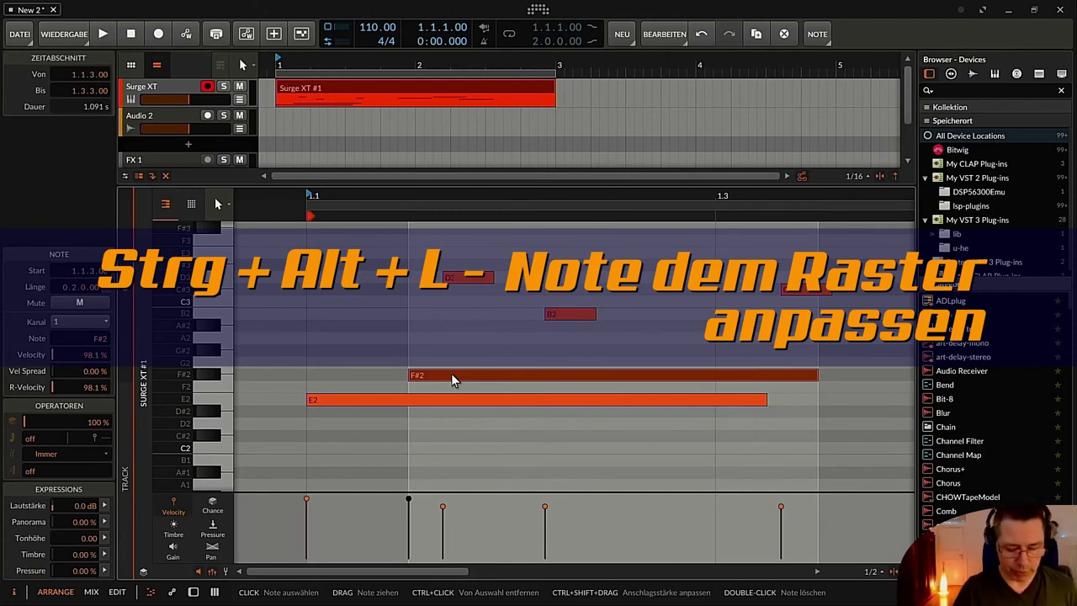
{"action": "key", "text": "period"}
{"action": "key", "text": "period"}
{"action": "key", "text": "period"}
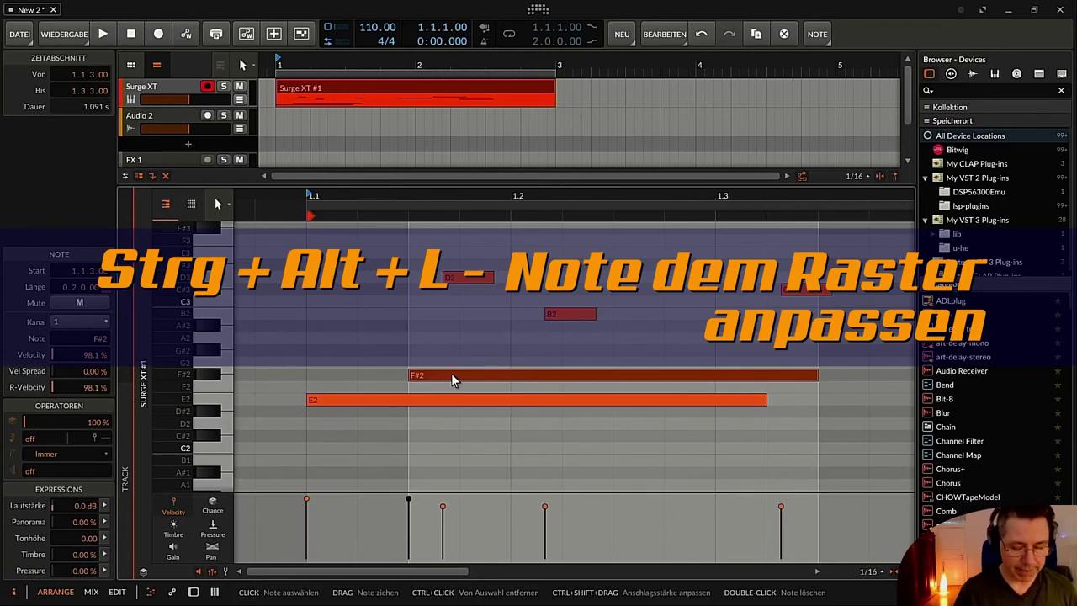
{"action": "key", "text": "ctrl+alt+l"}
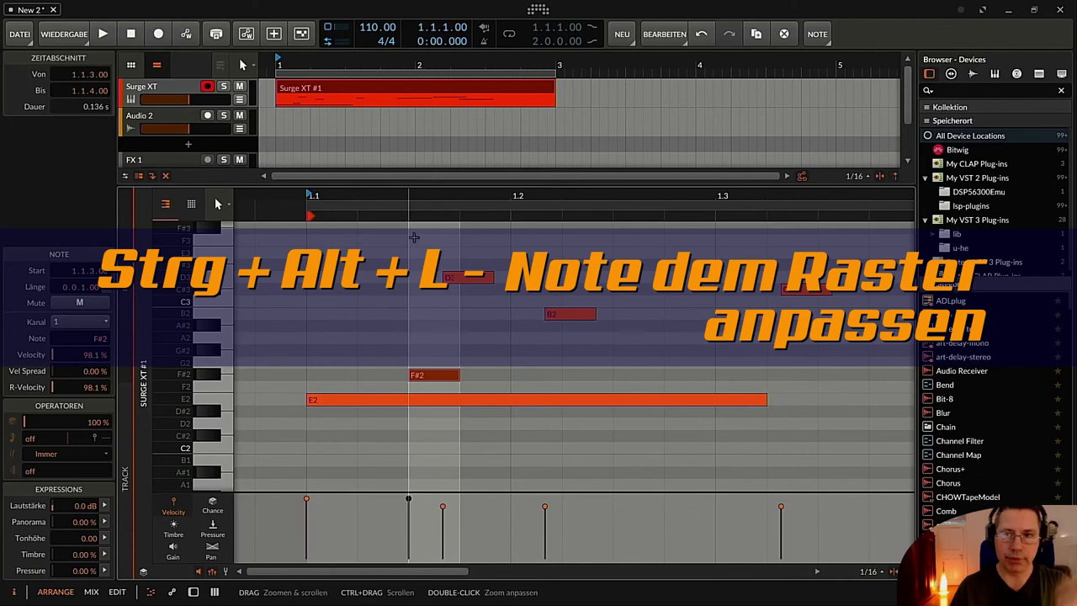
- Lengthen the D3 note, shorten the B2 note to end at 1.2.2.00, and lengthen F#2 to end at 1.3.3.00
{"action": "left_click_drag", "start_coordinate": [339, 204], "coordinate": [278, 207]}
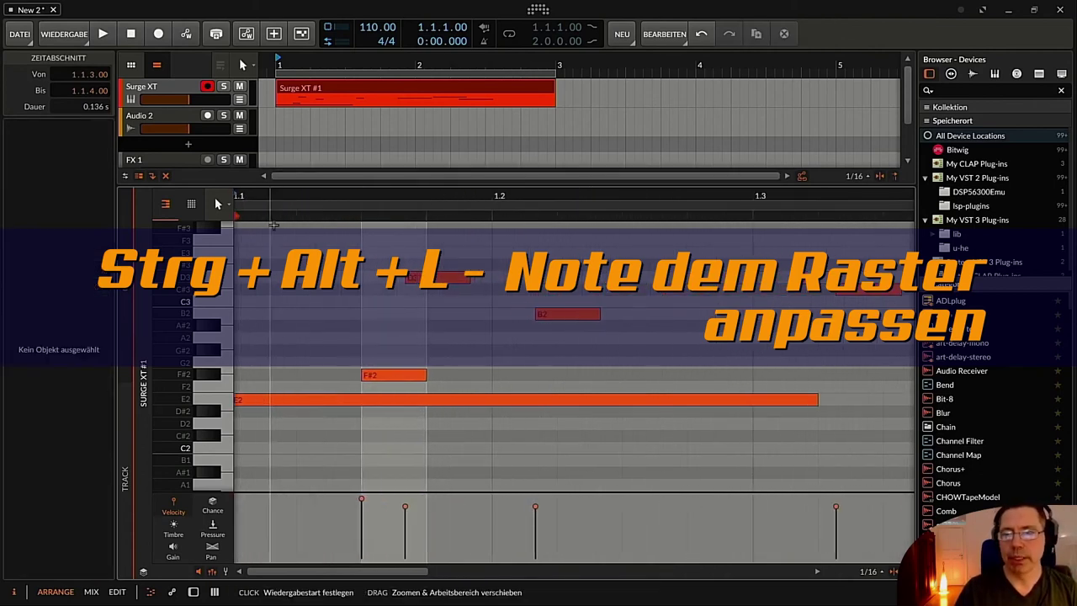
{"action": "left_click", "coordinate": [464, 277]}
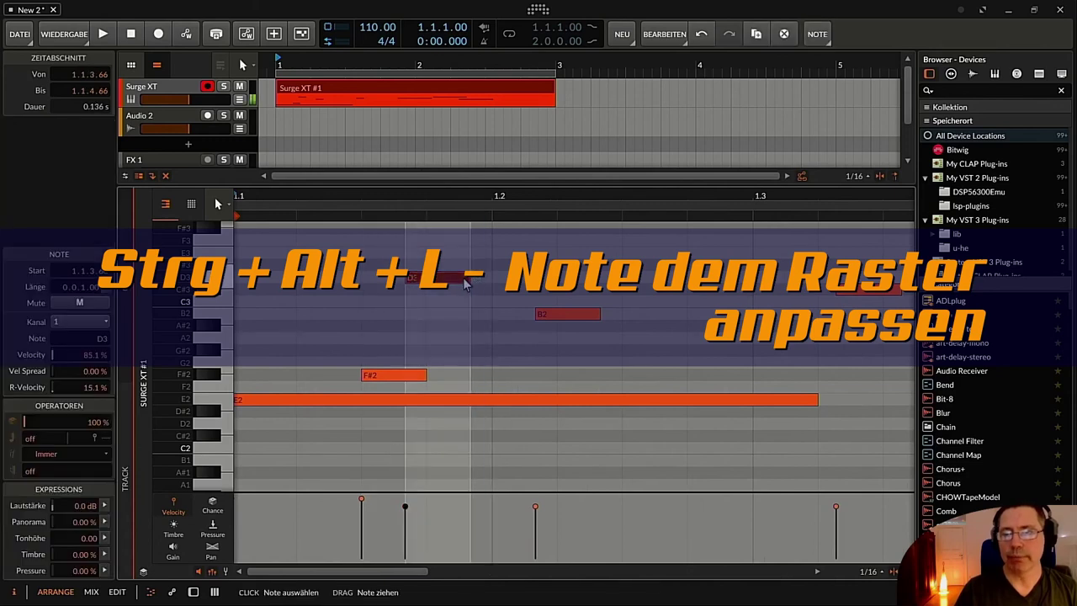
{"action": "left_click_drag", "start_coordinate": [468, 270], "coordinate": [556, 312]}
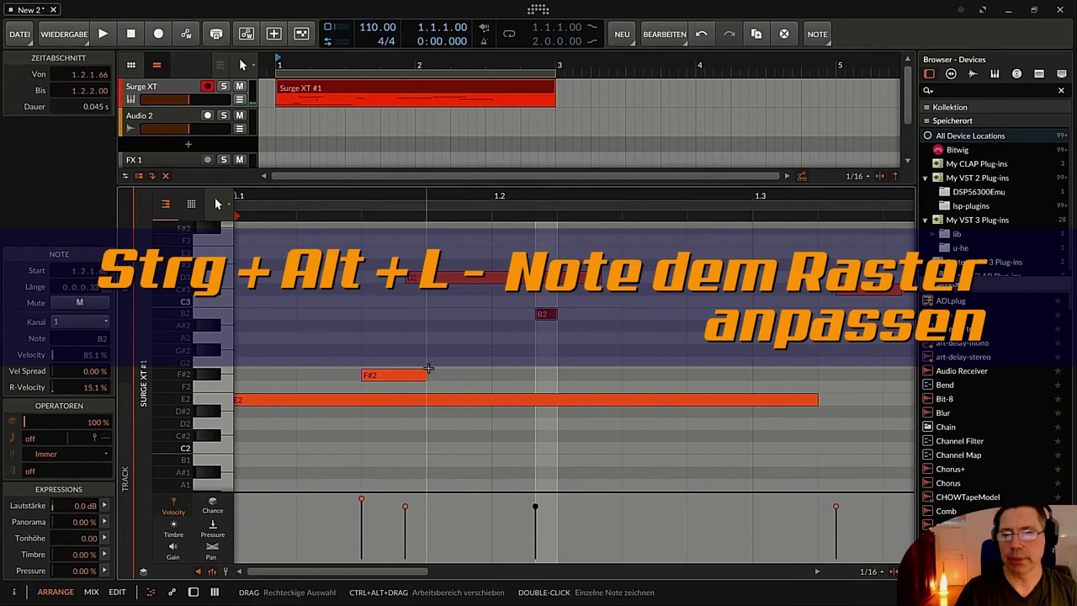
{"action": "left_click_drag", "start_coordinate": [423, 376], "coordinate": [883, 374]}
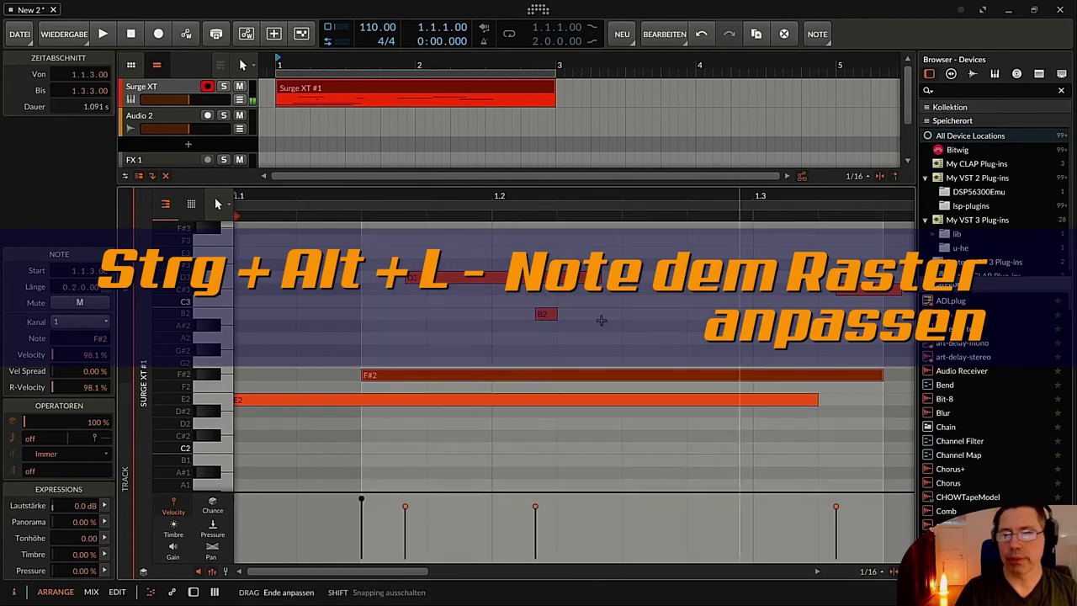
- Select the D3, B2 and F#2 notes, and fit their lengths to the 1/16 grid together
{"action": "left_click_drag", "start_coordinate": [325, 229], "coordinate": [601, 382]}
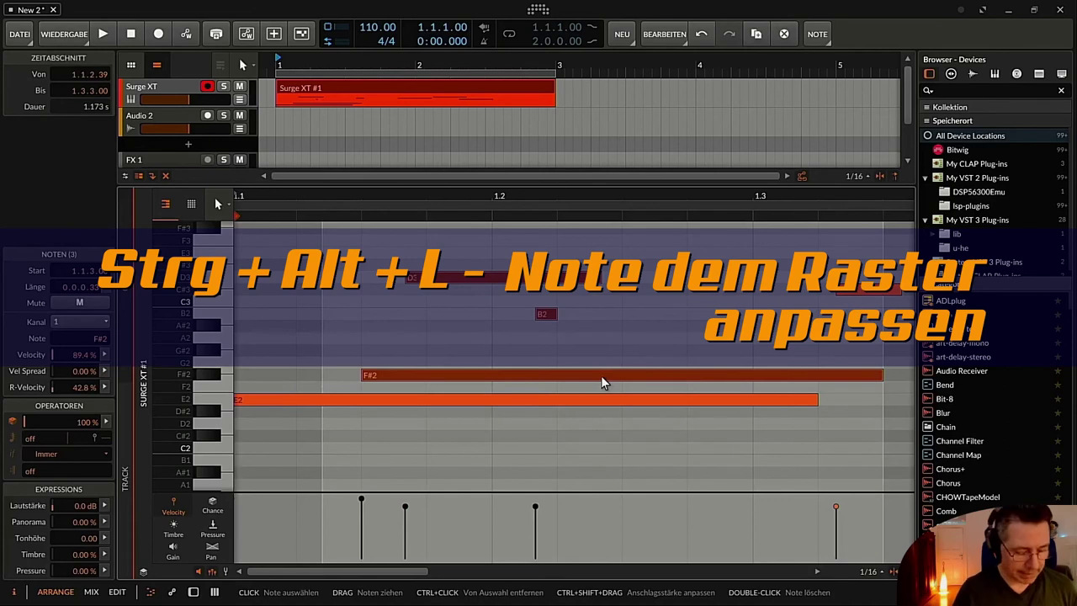
{"action": "key", "text": "ctrl+alt+l"}
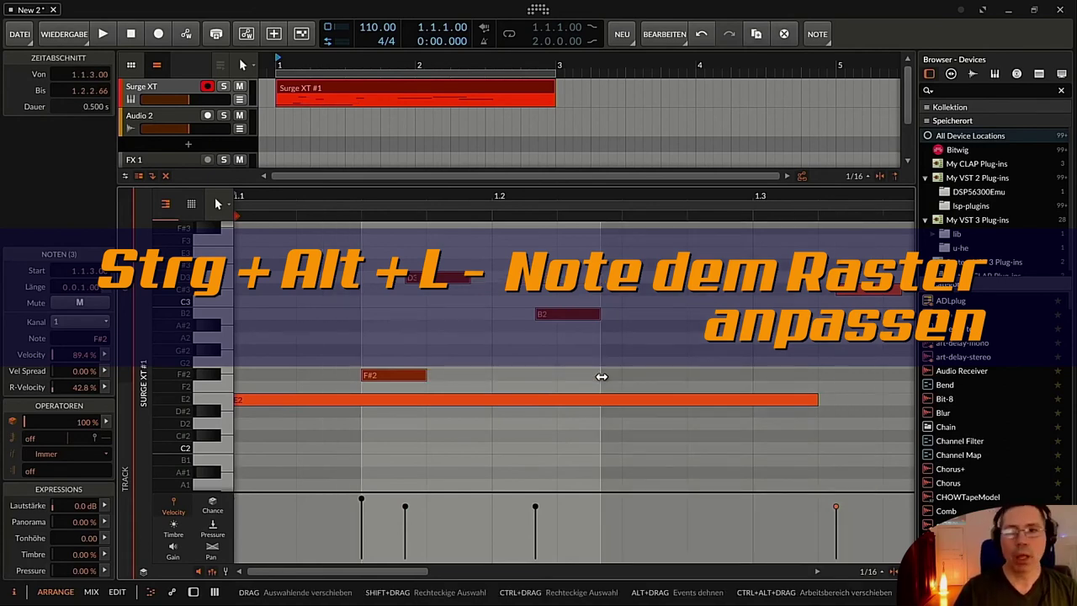
- Clear the note selection, enlarge the arranger area above the note editor, and show the clip in the drum editor and the piano roll again
{"action": "left_click", "coordinate": [459, 320]}
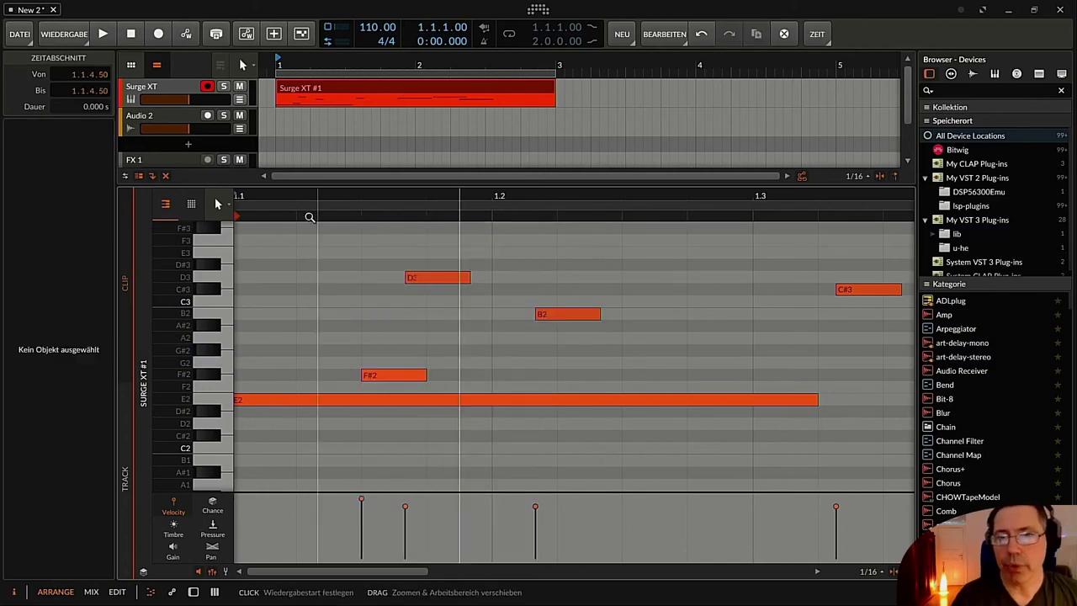
{"action": "left_click_drag", "start_coordinate": [296, 181], "coordinate": [312, 203]}
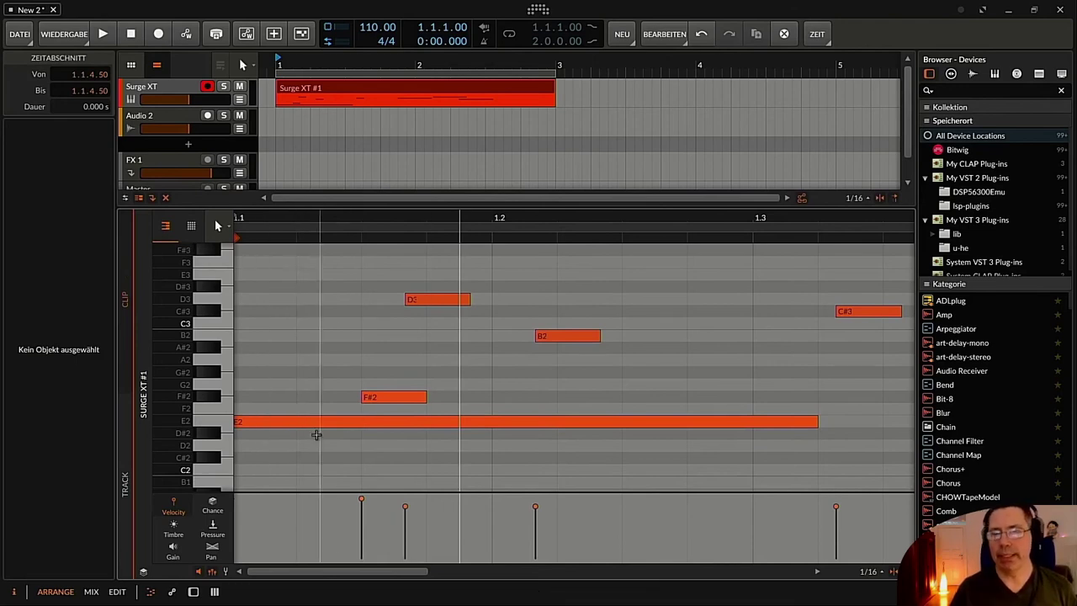
{"action": "left_click", "coordinate": [191, 229]}
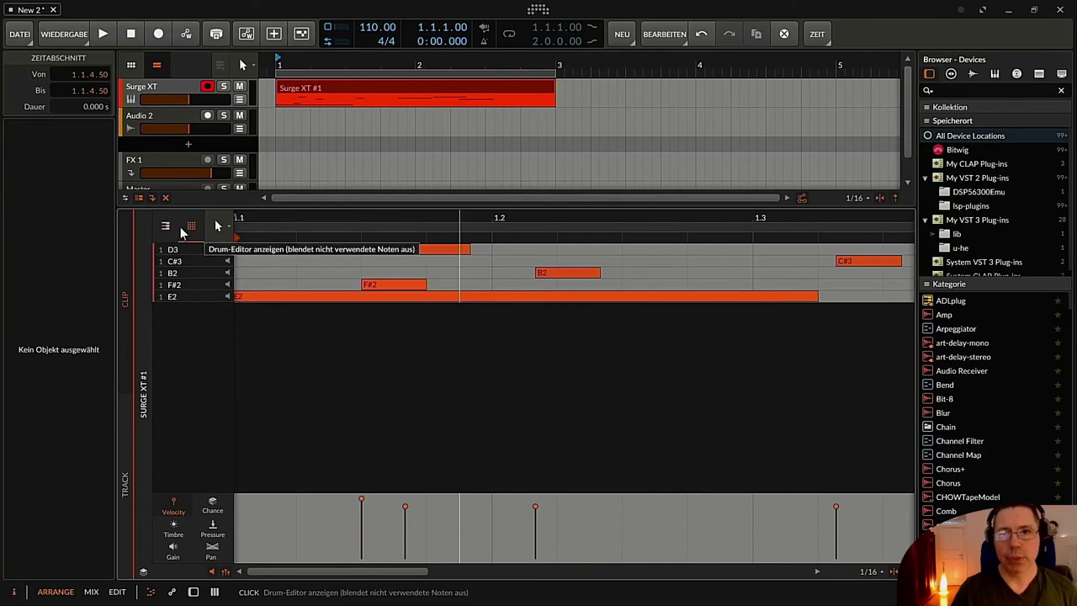
{"action": "left_click", "coordinate": [174, 224]}
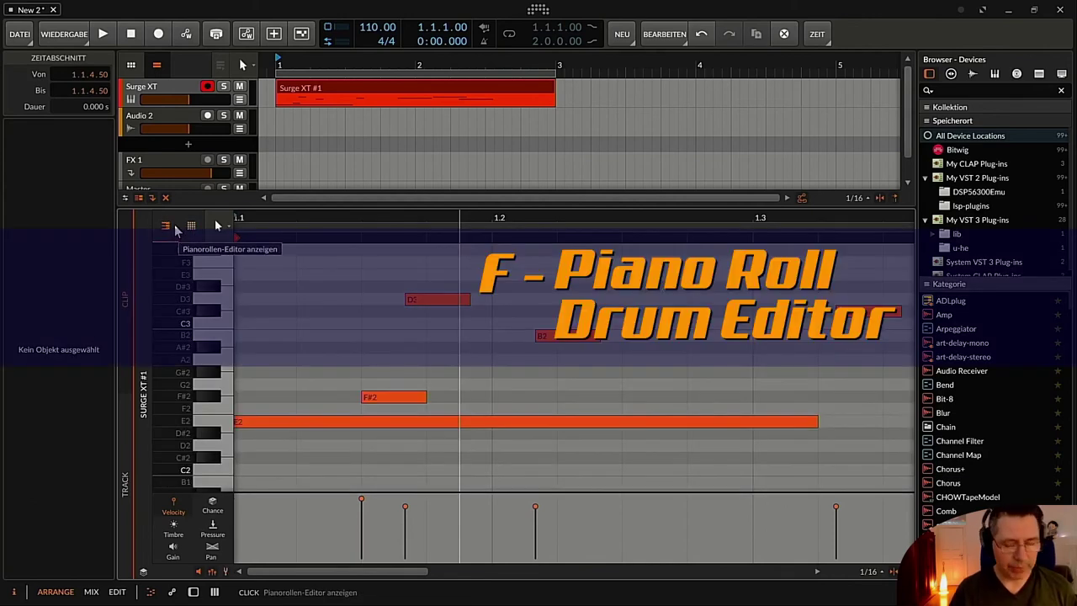
- Toggle the note editor repeatedly between the drum editor and the piano roll, finishing on the piano roll
{"action": "key", "text": "f"}
{"action": "key", "text": "f"}
{"action": "key", "text": "f"}
{"action": "key", "text": "f"}
{"action": "key", "text": "f"}
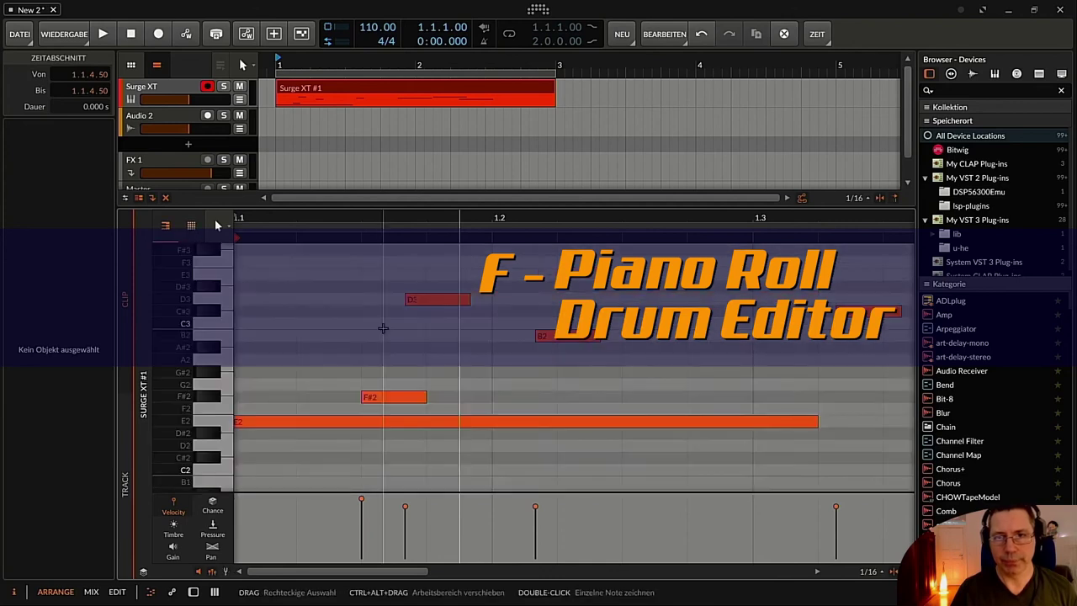
{"action": "key", "text": "f"}
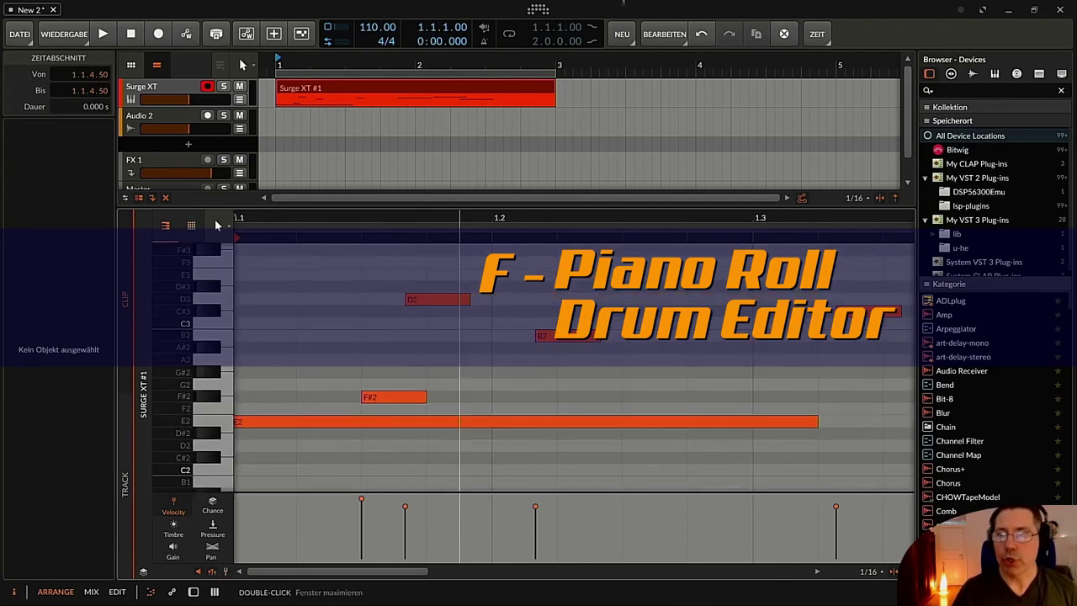
- Look up the command assigned to the F key in the keyboard shortcut settings, and clear the key filter
{"action": "left_click", "coordinate": [539, 10]}
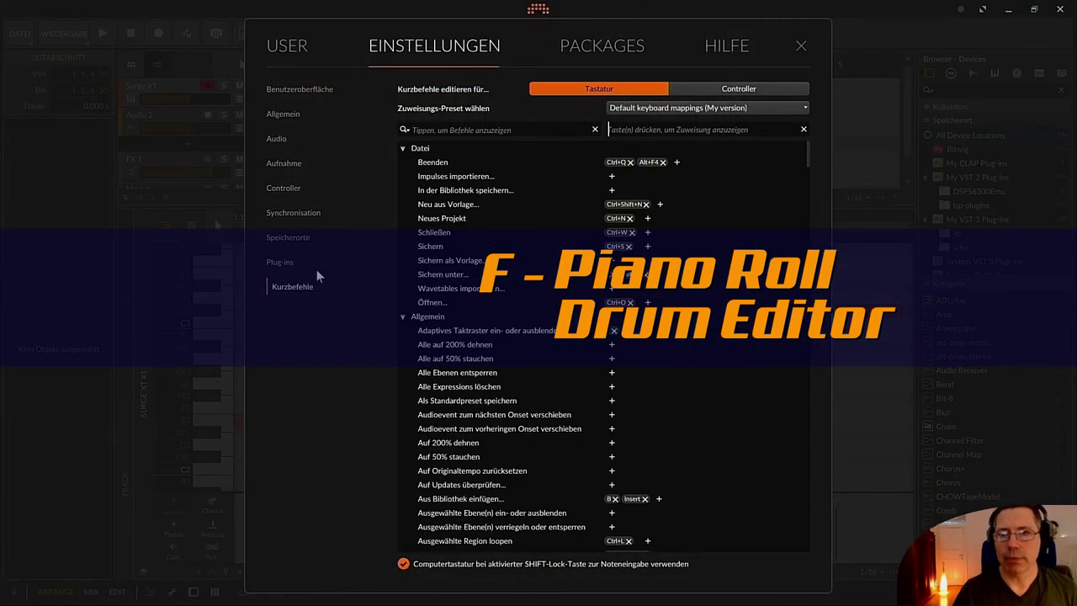
{"action": "key", "text": "f"}
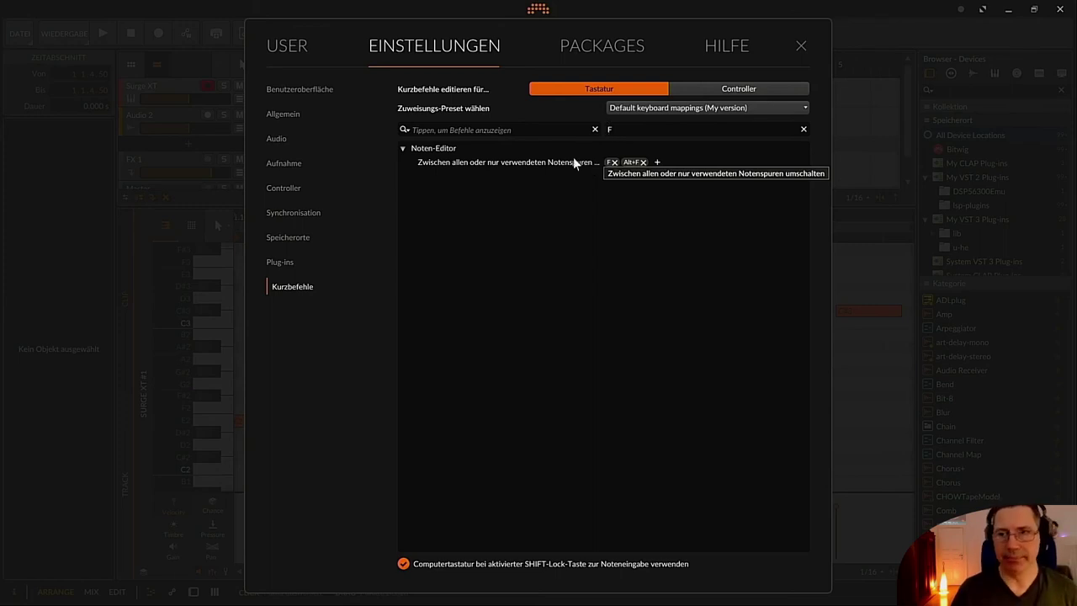
{"action": "left_click", "coordinate": [804, 130]}
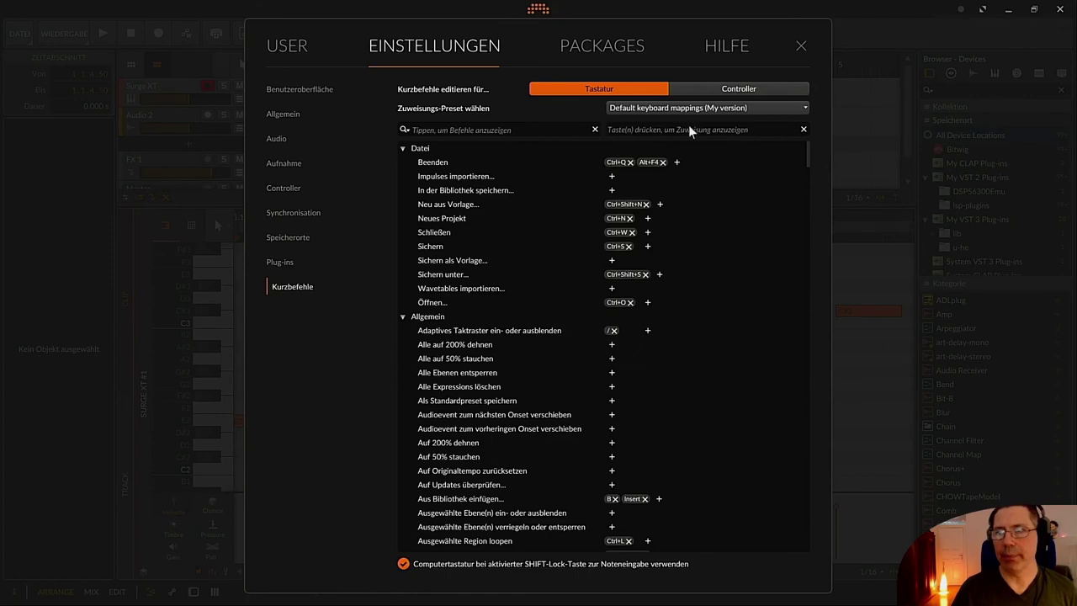
- Search the shortcut commands for "drum", clear the search, and close the settings
{"action": "left_click", "coordinate": [501, 129]}
{"action": "type", "text": "drum"}
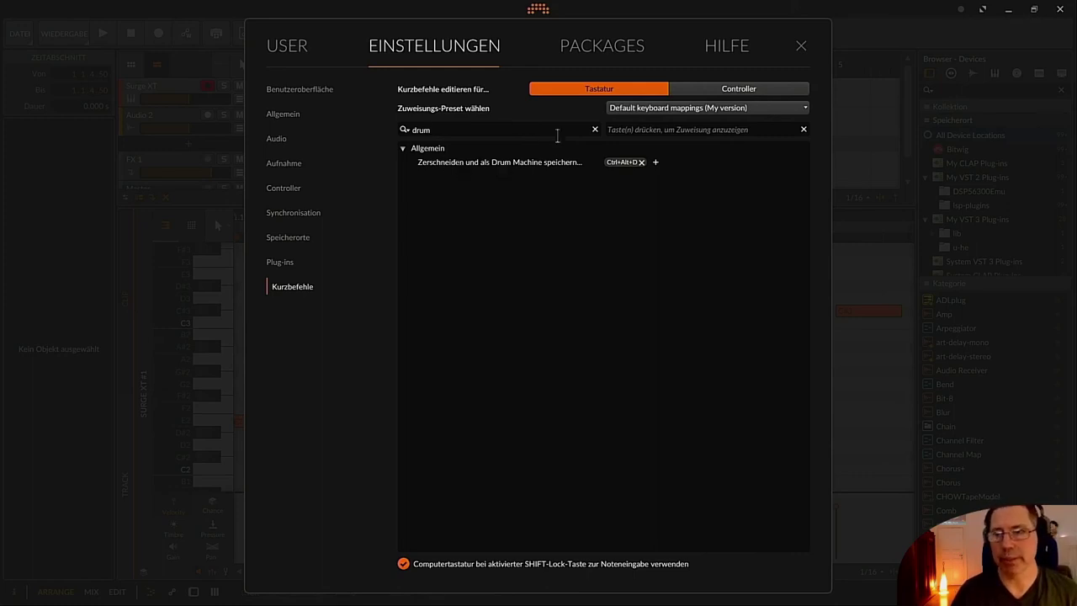
{"action": "left_click", "coordinate": [594, 129]}
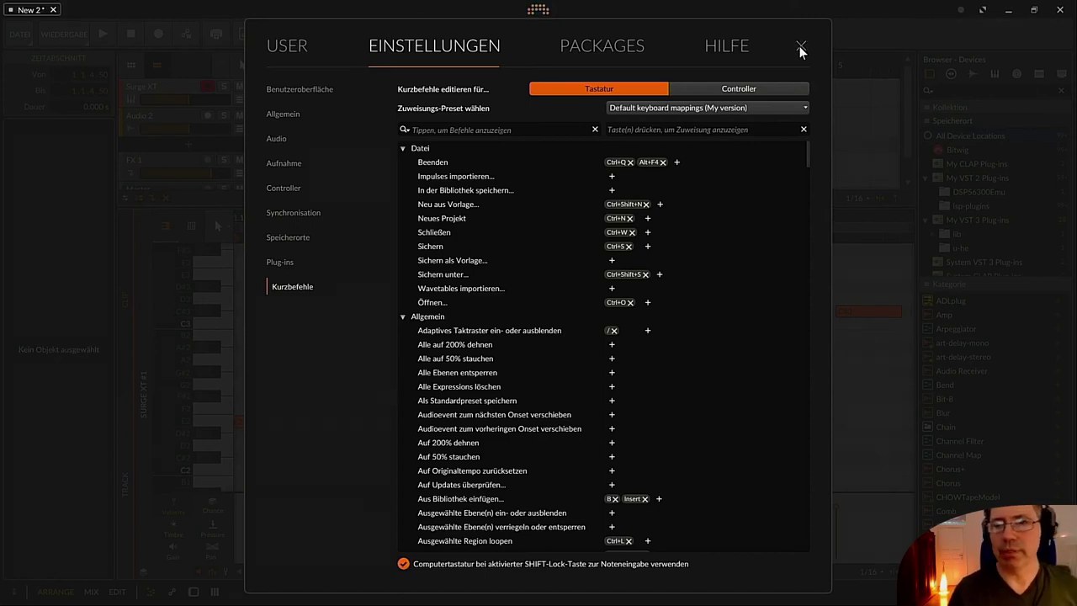
{"action": "left_click", "coordinate": [800, 48]}
- Switch between the drum editor and the piano roll, fit the whole Surge XT #1 clip in view, and compare both editors again
{"action": "key", "text": "f"}
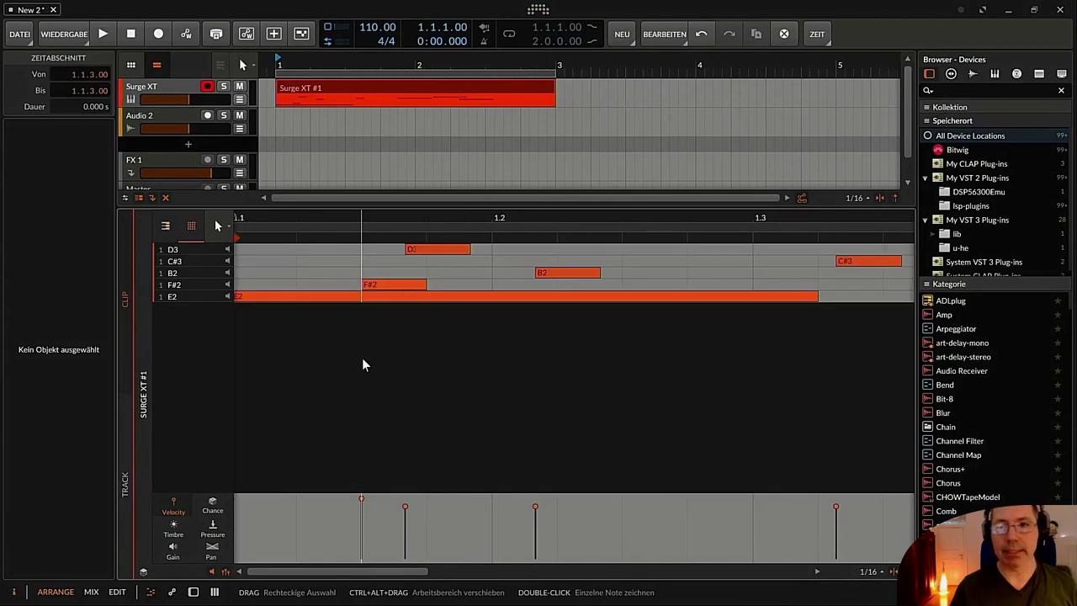
{"action": "key", "text": "f"}
{"action": "key", "text": "f"}
{"action": "key", "text": "f"}
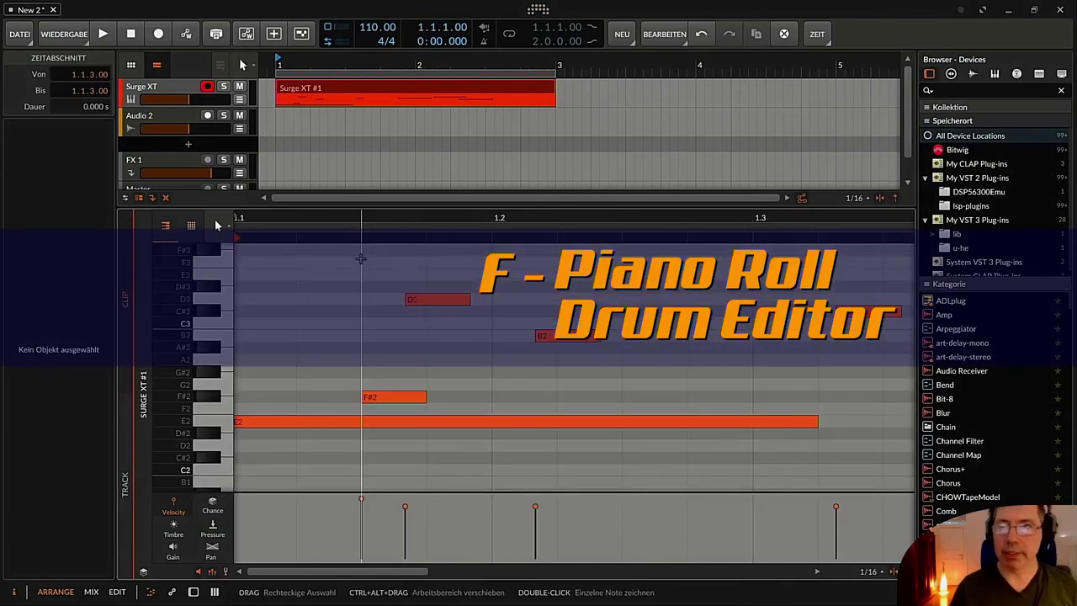
{"action": "left_click", "coordinate": [389, 89]}
{"action": "left_click", "coordinate": [350, 279]}
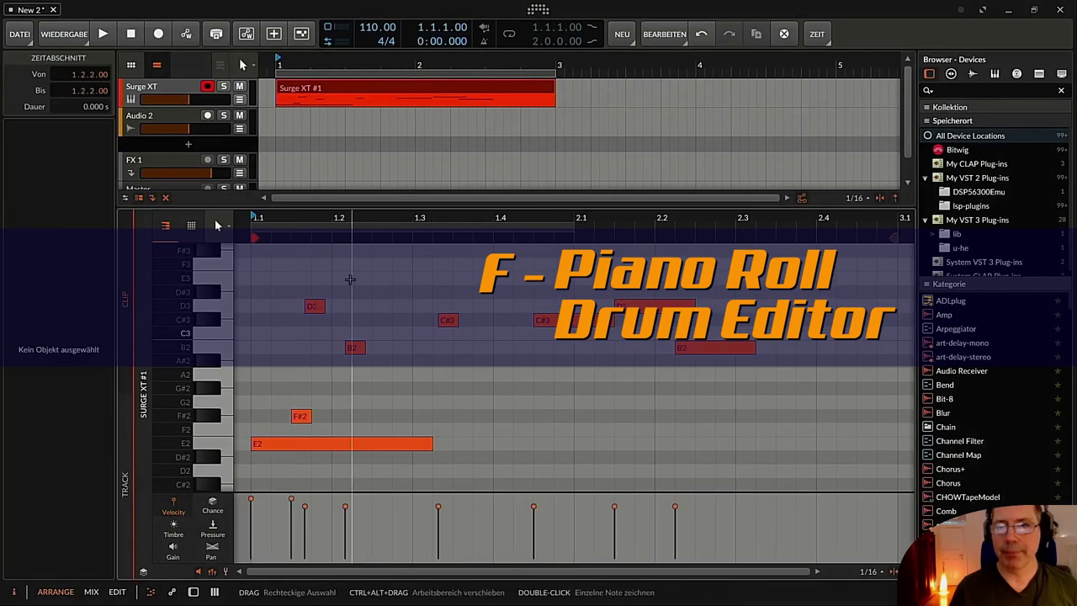
{"action": "key", "text": "f"}
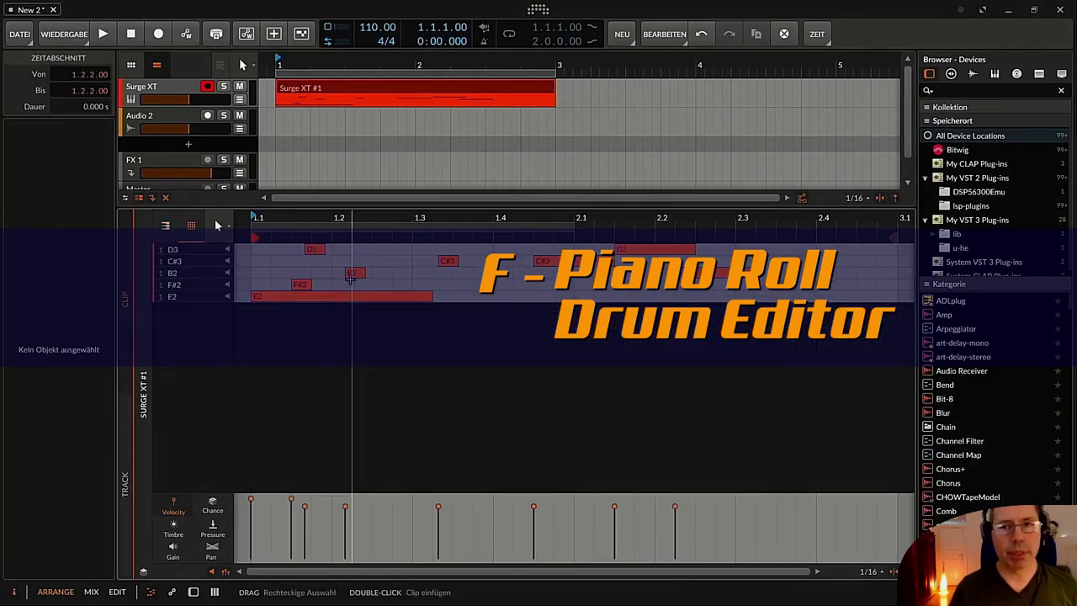
{"action": "key", "text": "f"}
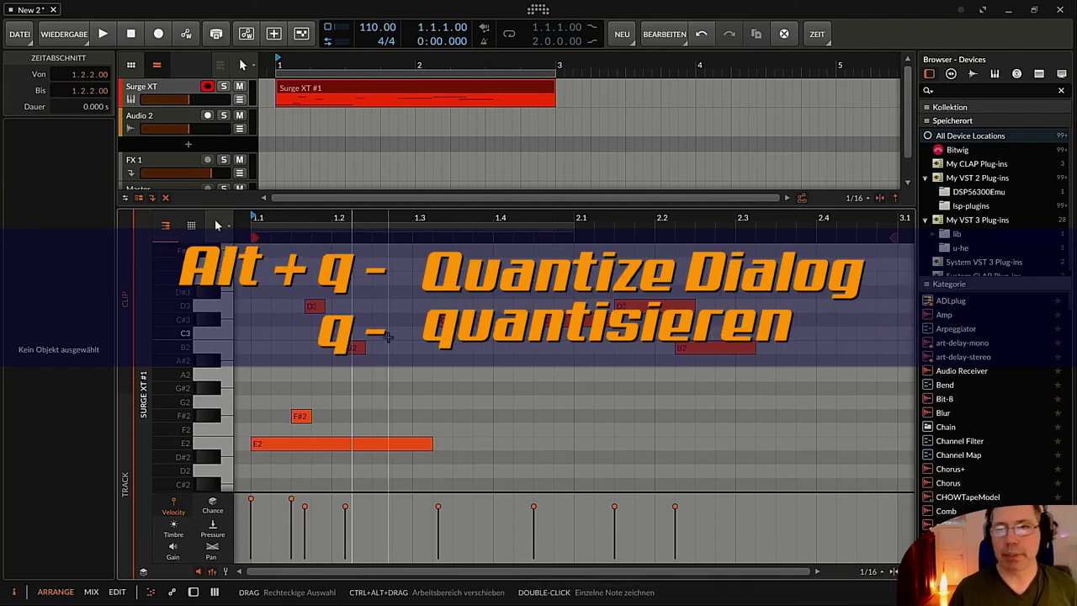
- Quantize the first D3 and B2 notes, and confirm the Quantize dialog with a straight 1/16 custom grid and 100% start
{"action": "left_click_drag", "start_coordinate": [298, 246], "coordinate": [402, 387]}
{"action": "key", "text": "q"}
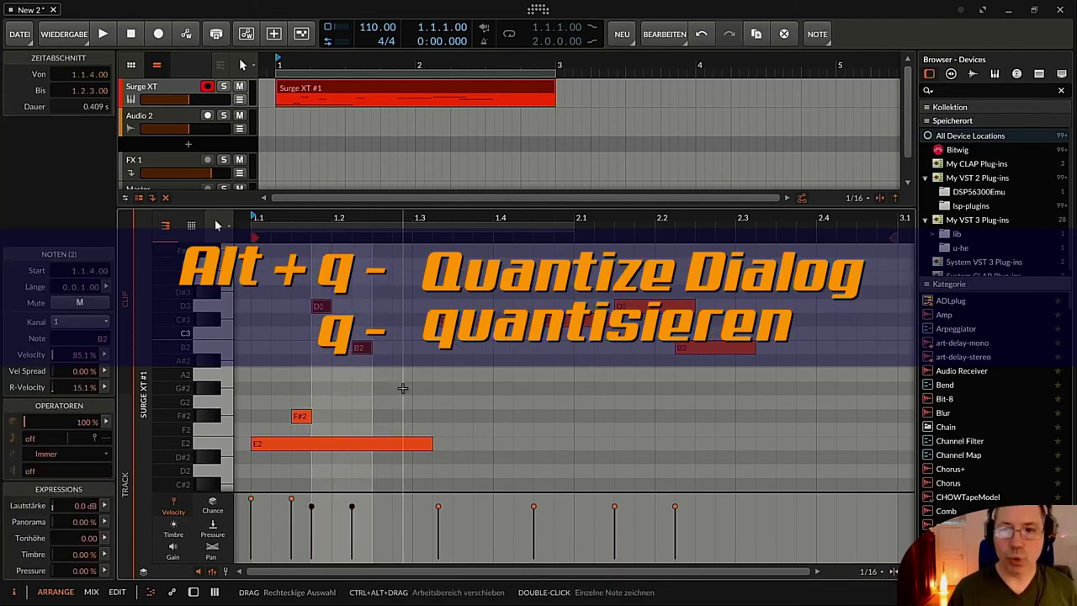
{"action": "key", "text": "alt+q"}
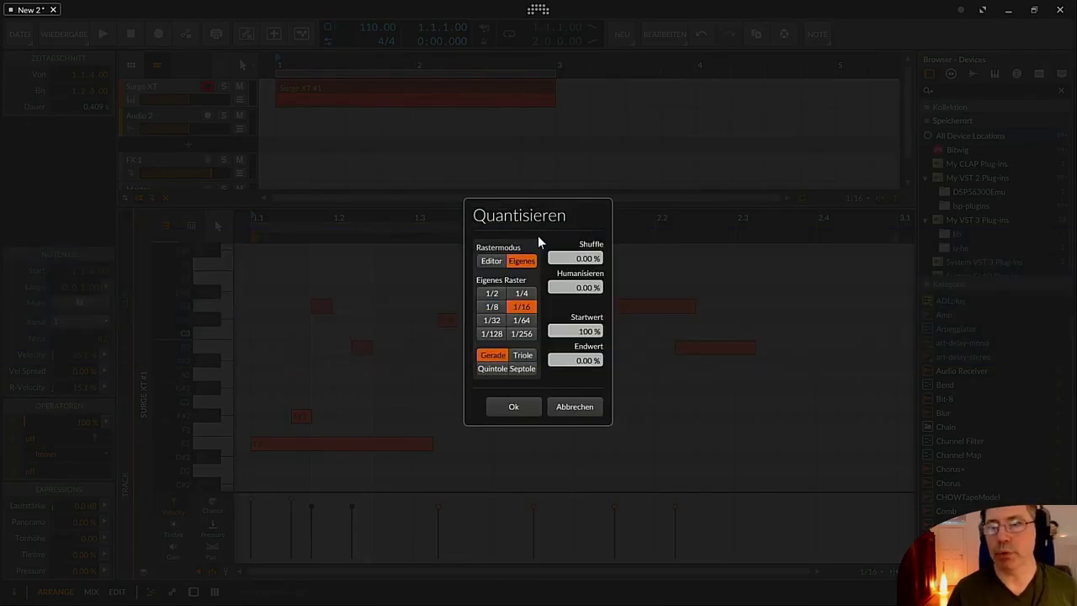
{"action": "key", "text": "Return"}
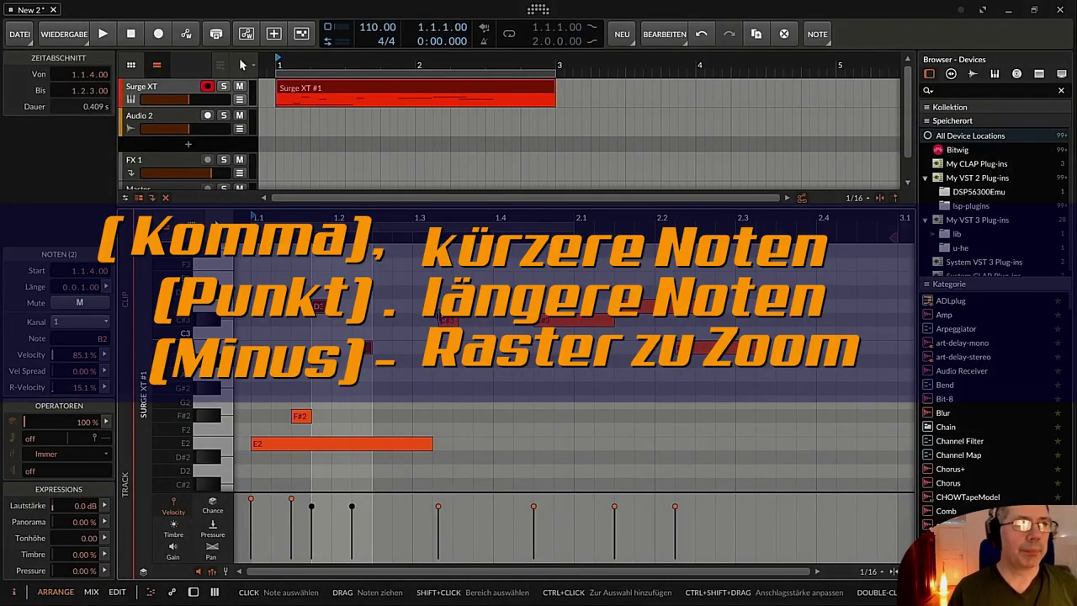
- Clear the note selection, try a 1/128 grid in the note editor, and return the grid to 1/16
{"action": "left_click", "coordinate": [412, 320]}
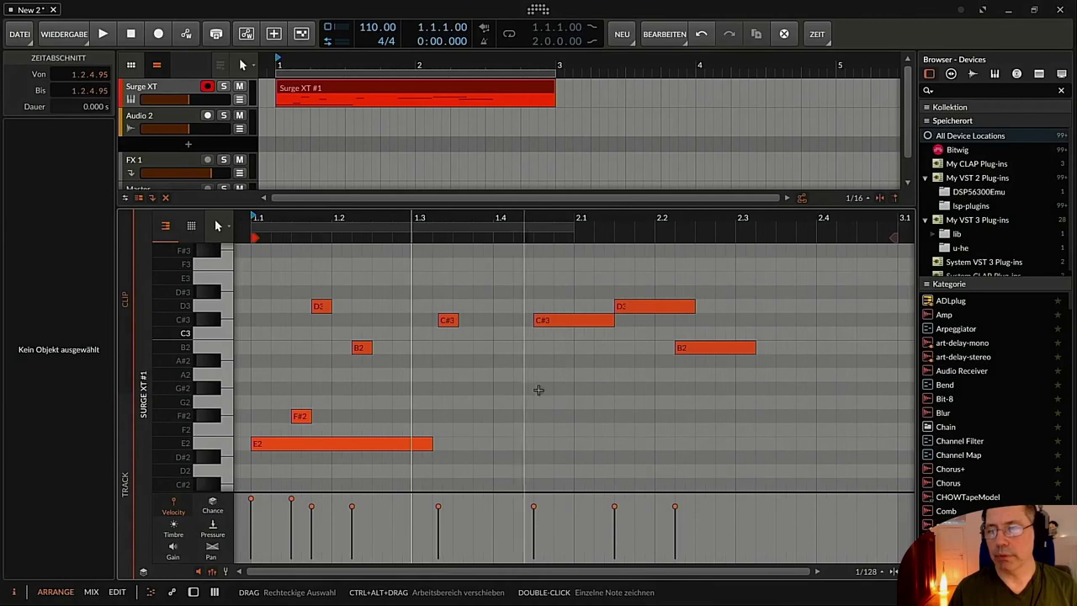
{"action": "key", "text": "minus"}
{"action": "key", "text": "plus"}
{"action": "key", "text": "plus"}
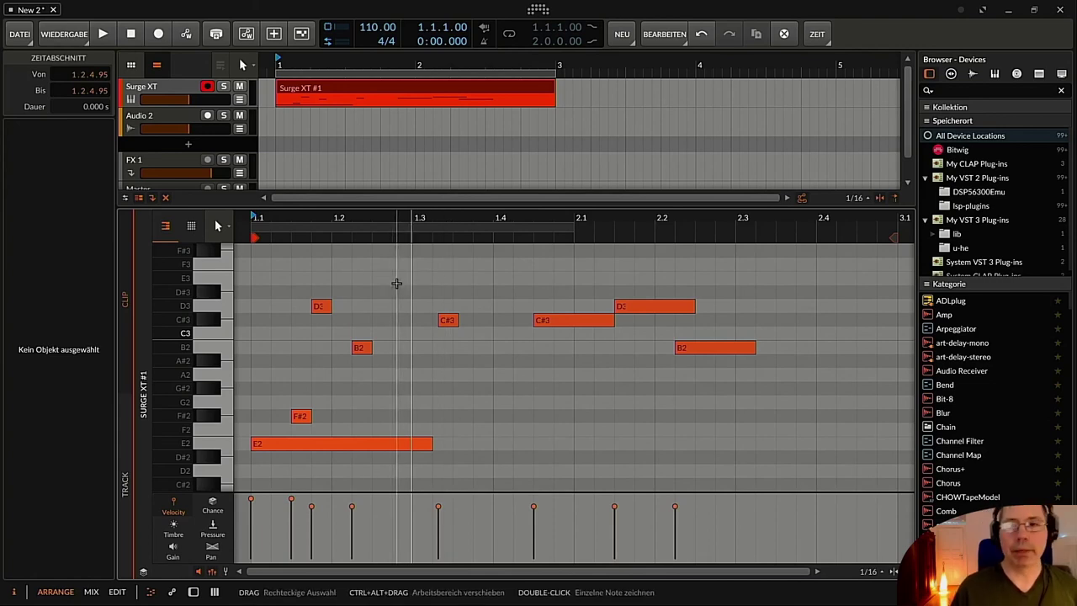
- Select the first D3, B2 and C#3 notes, fit their lengths to a 1/64 grid, and fit them again to a 1/4 grid
{"action": "left_click_drag", "start_coordinate": [312, 277], "coordinate": [459, 352]}
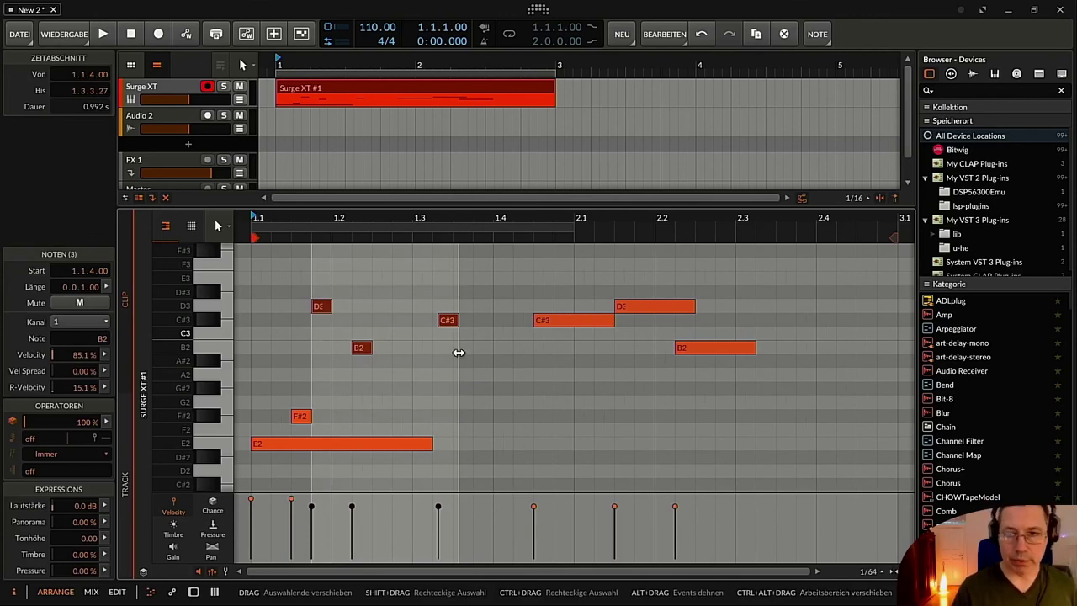
{"action": "key", "text": "ctrl+alt+f"}
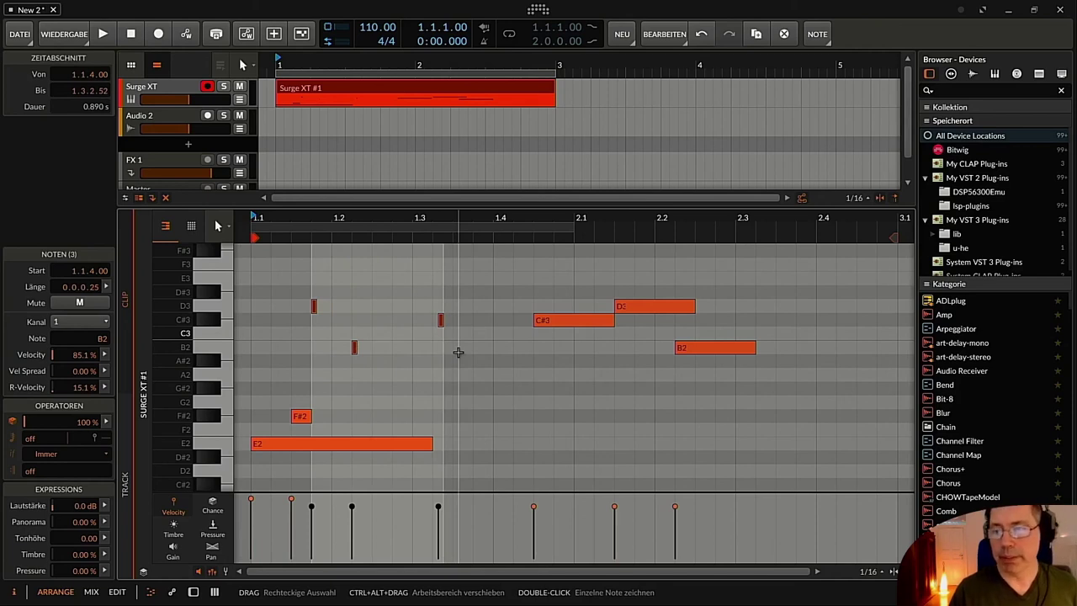
{"action": "key", "text": "period"}
{"action": "key", "text": "comma"}
{"action": "key", "text": "comma"}
{"action": "key", "text": "comma"}
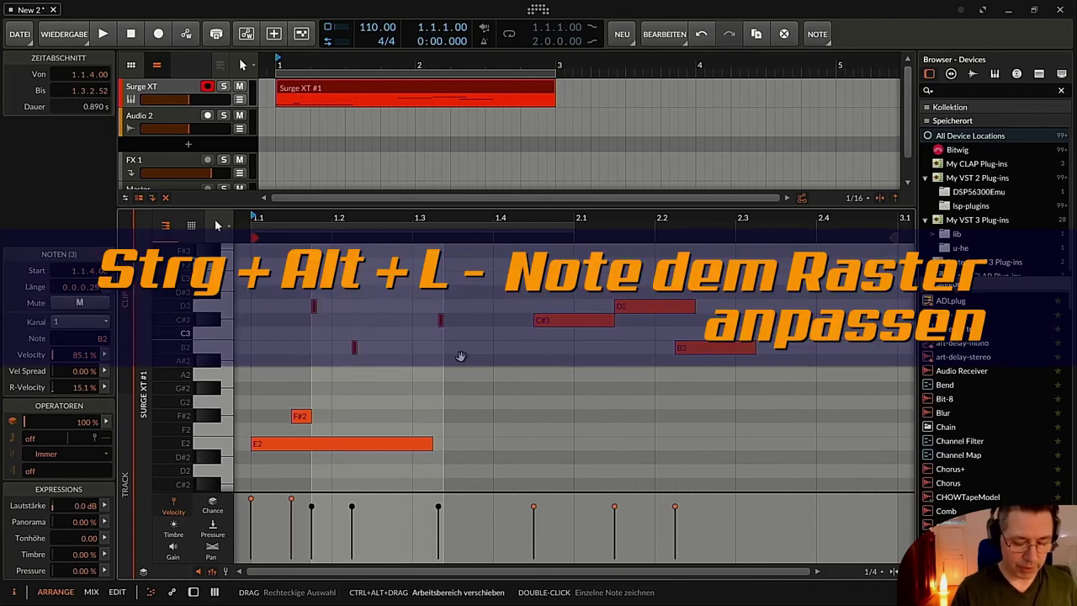
{"action": "key", "text": "ctrl+alt+l"}
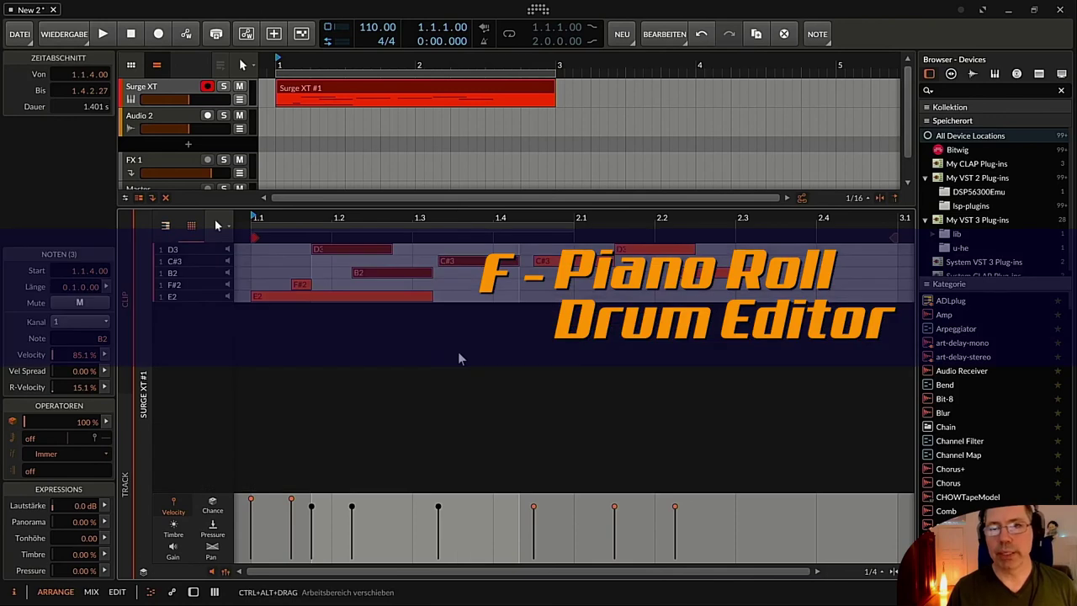
- Compare the lengthened notes in the drum editor and the piano roll by toggling repeatedly, ending on the piano roll
{"action": "key", "text": "f"}
{"action": "key", "text": "f"}
{"action": "key", "text": "f"}
{"action": "key", "text": "f"}
{"action": "key", "text": "f"}
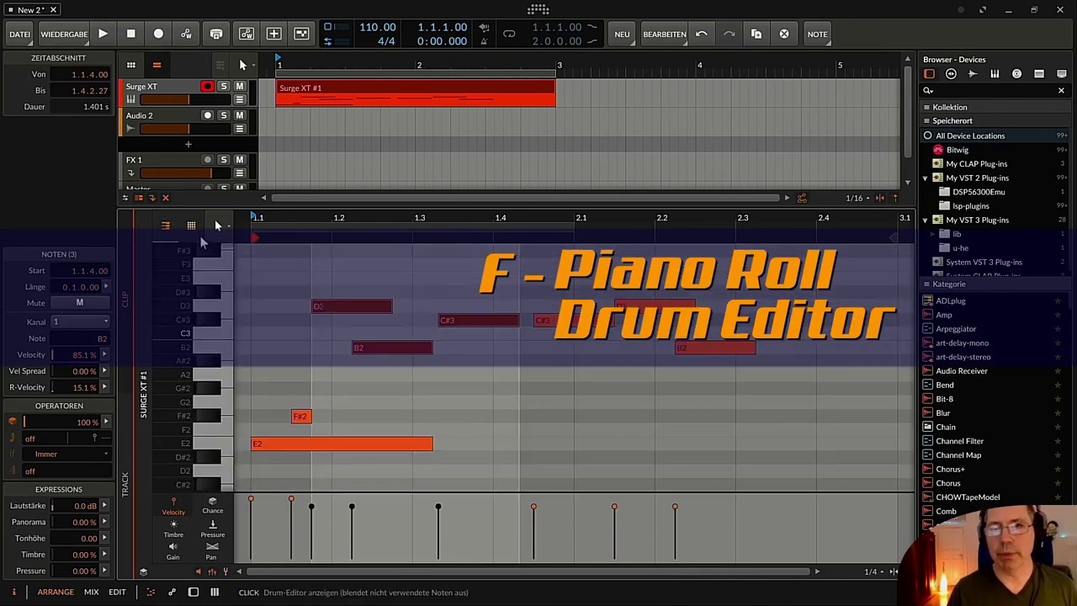
{"action": "key", "text": "f"}
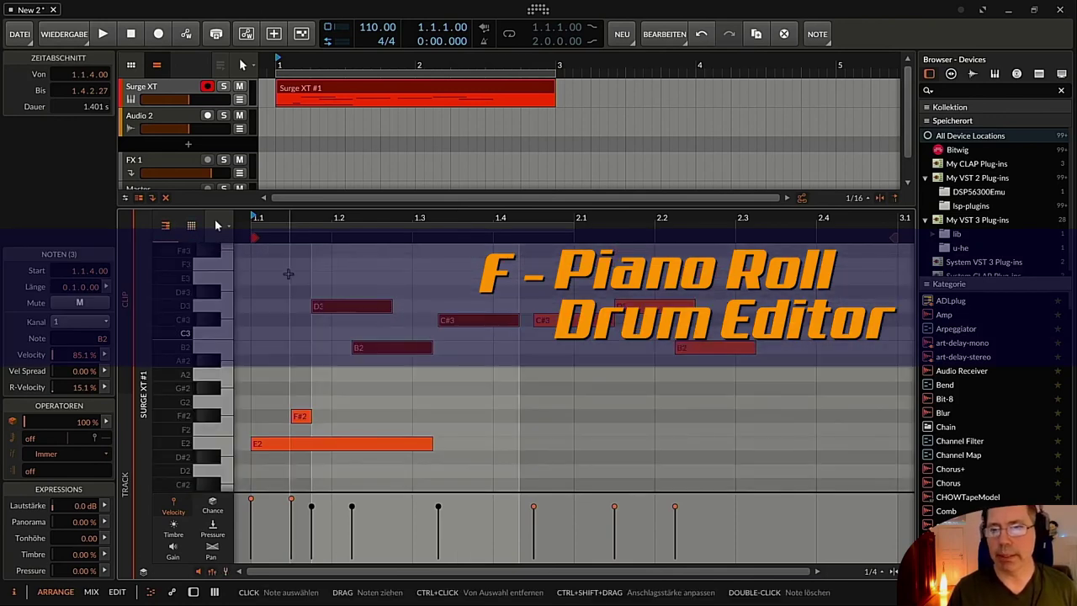
- Reselect the first D3, B2 and C#3 notes with a selection area from 1.1.3.31, and view them in the drum editor and the piano roll
{"action": "left_click_drag", "start_coordinate": [297, 271], "coordinate": [480, 359]}
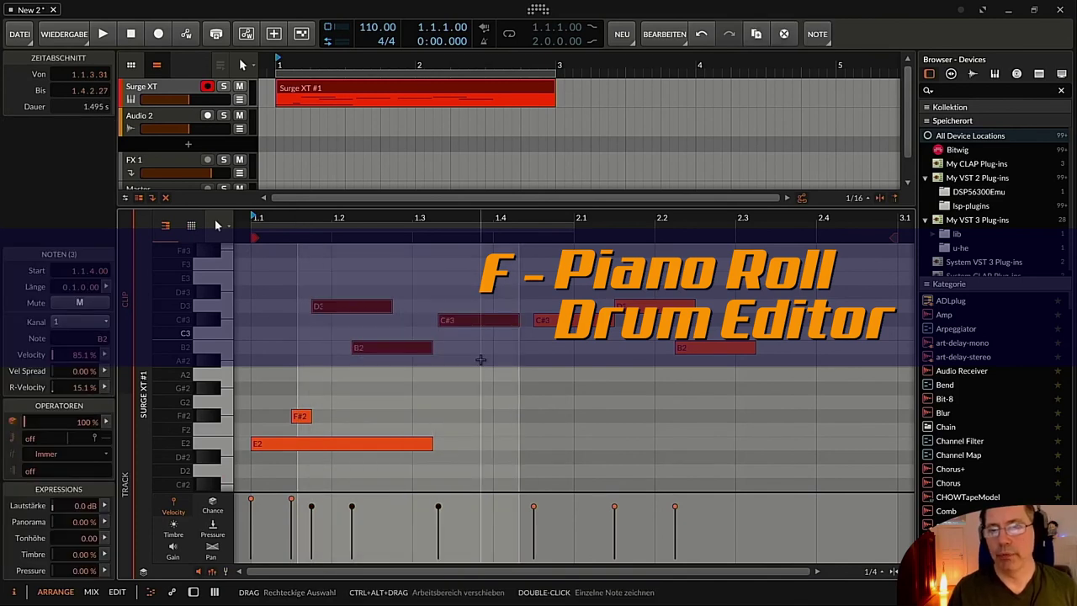
{"action": "key", "text": "f"}
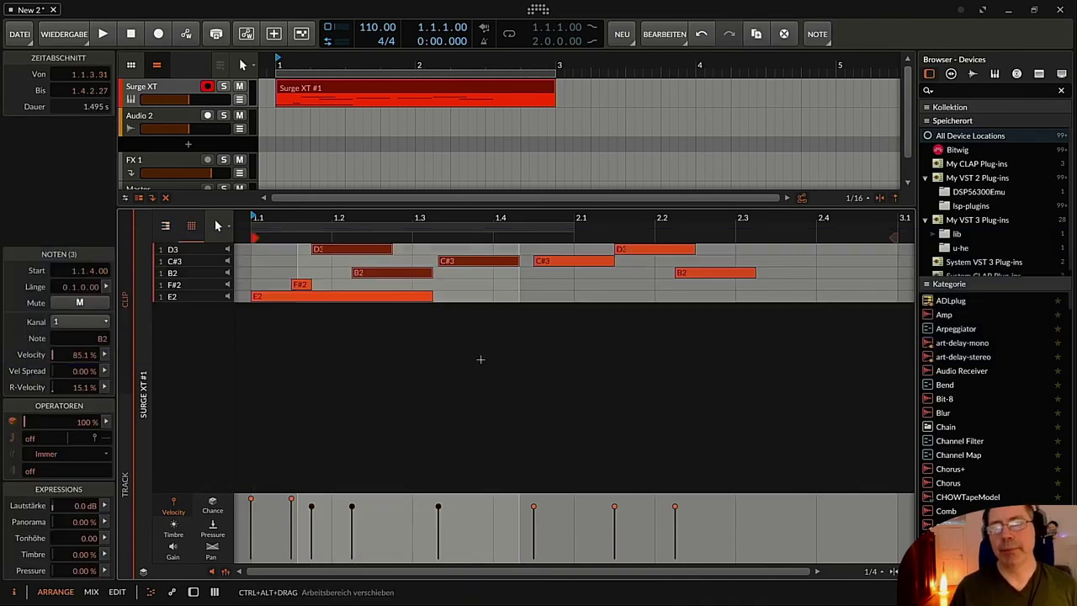
{"action": "key", "text": "f"}
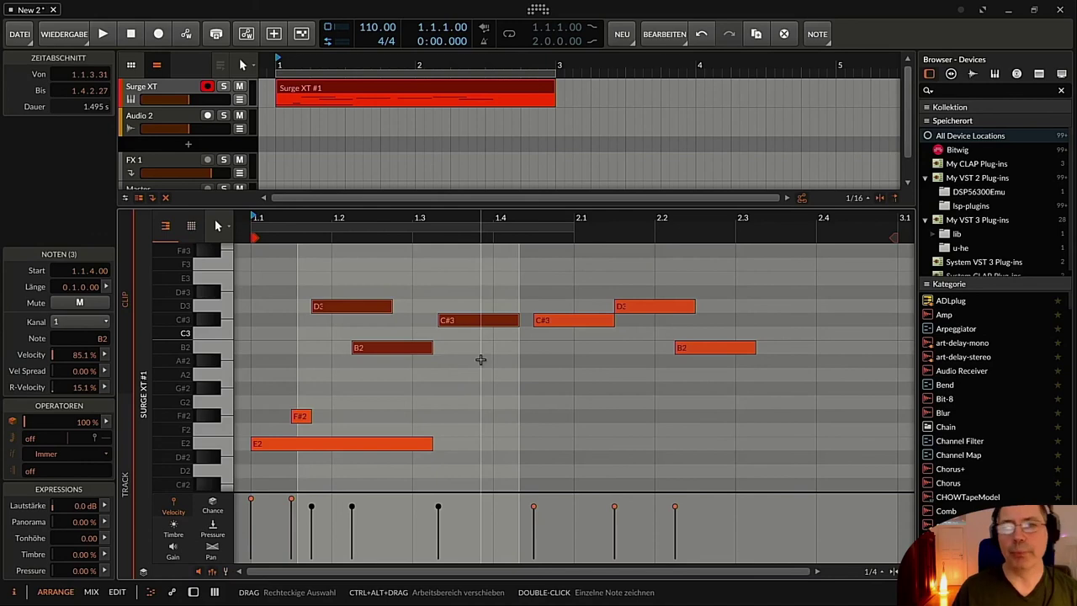